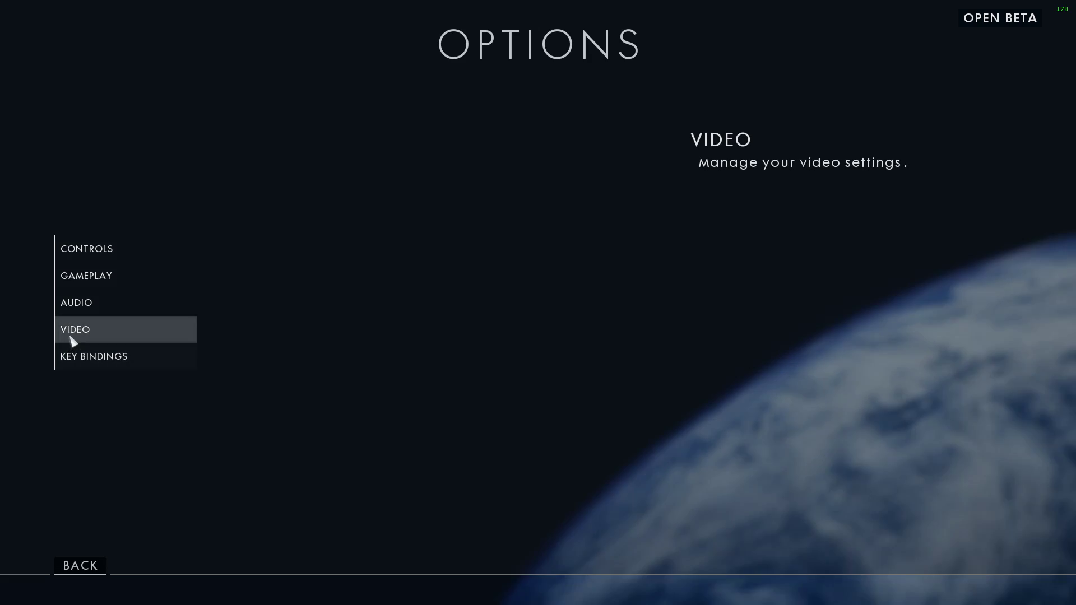
In the advanced video options, set the resolution scale to 42% and the graphics quality to Low
left_click(71, 335)
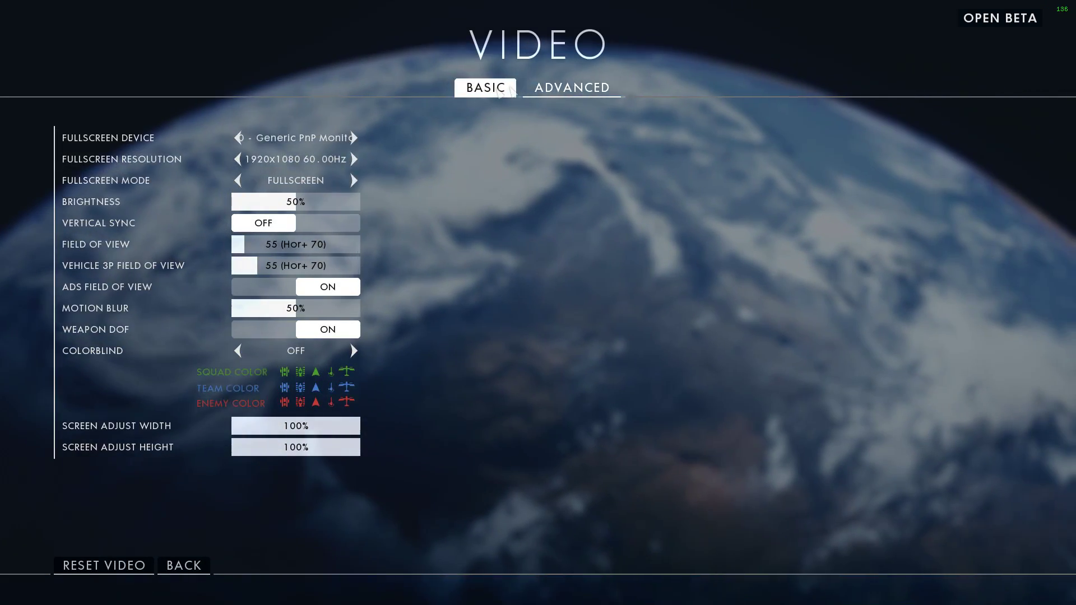
left_click(527, 88)
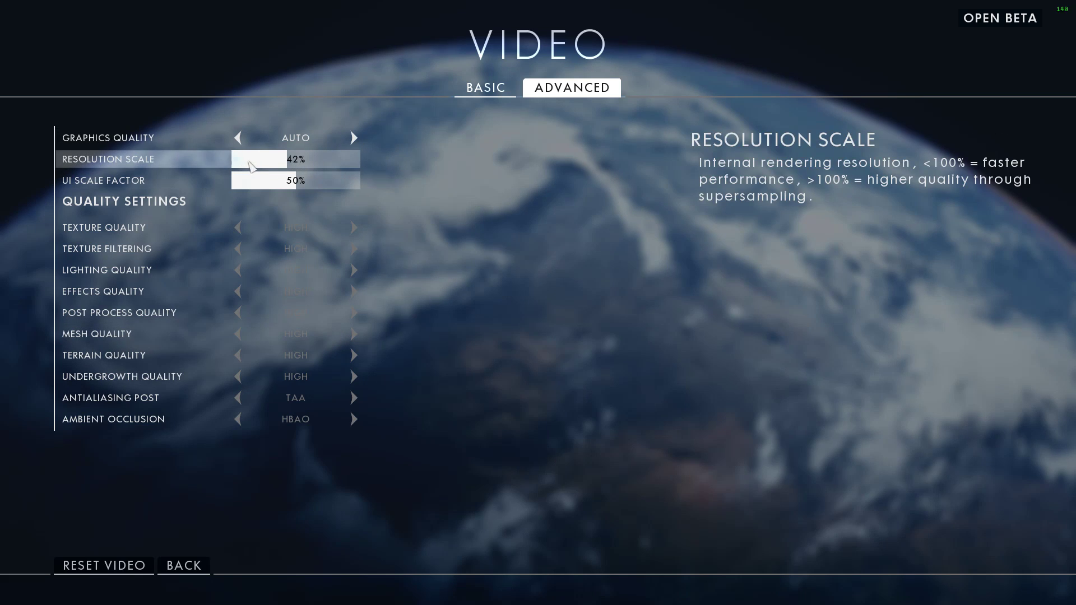
left_click_drag(249, 162, 284, 168)
left_click(240, 144)
left_click(240, 143)
left_click(240, 144)
left_click(240, 143)
left_click(240, 144)
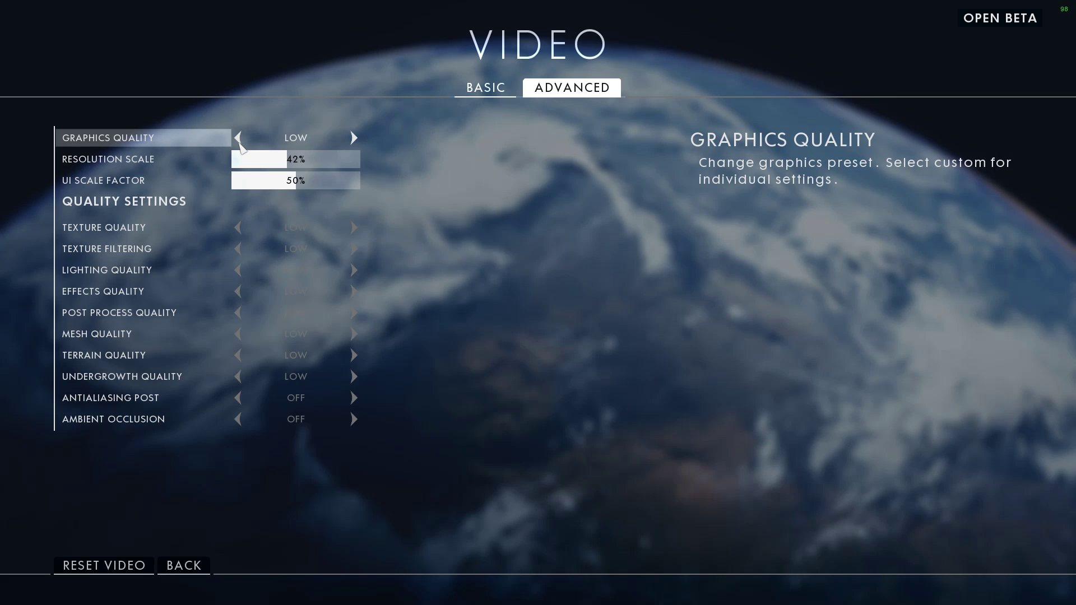
In the basic video options, turn off vertical sync, ADS field of view and weapon DOF, and set motion blur to 0%
left_click(200, 565)
left_click(80, 335)
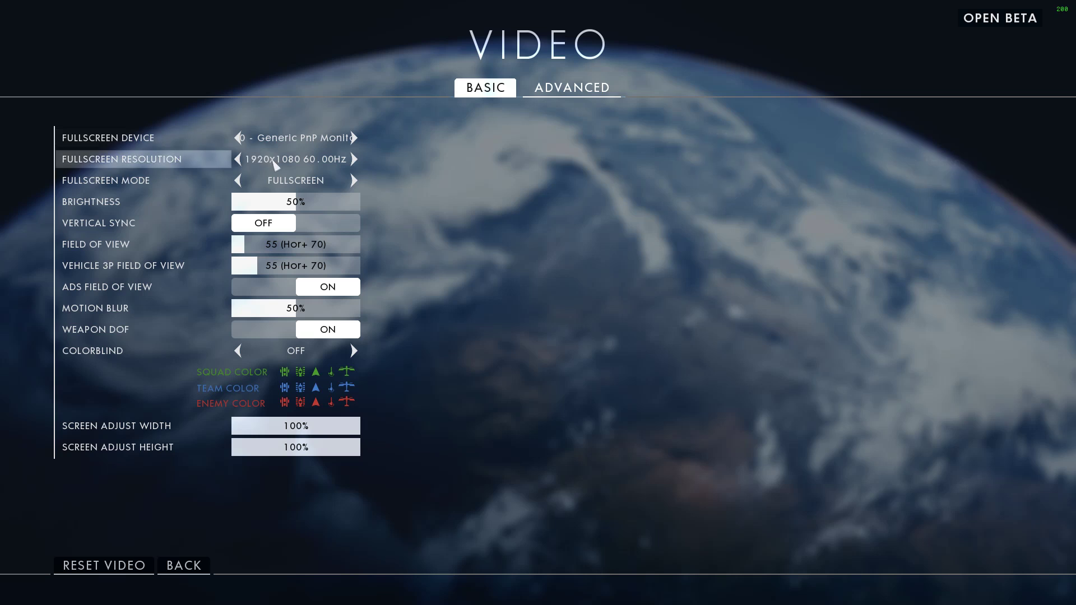
left_click(277, 227)
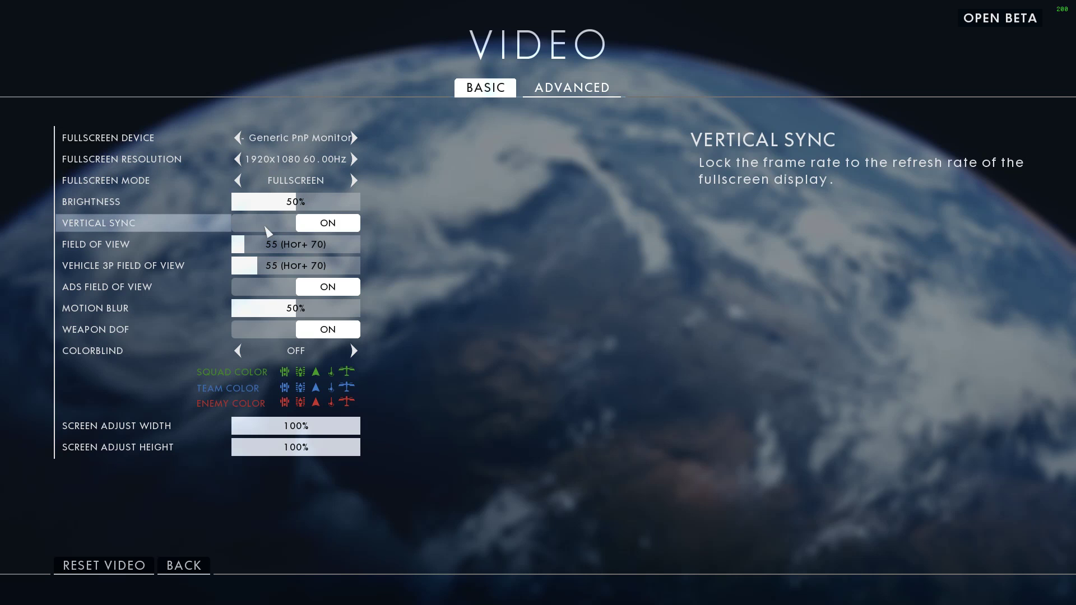
left_click(276, 227)
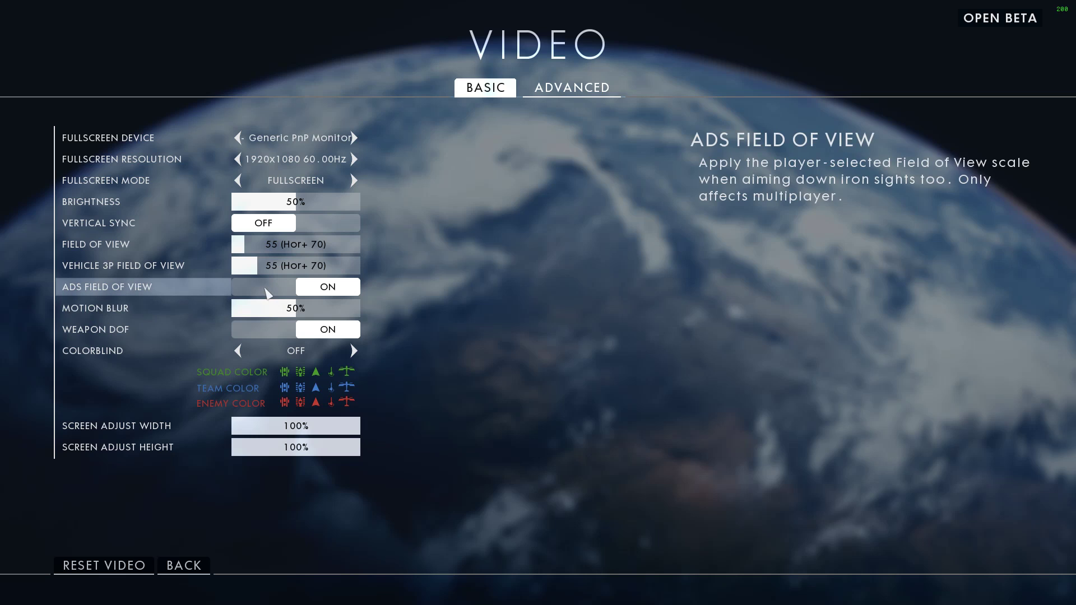
left_click(267, 292)
left_click(263, 332)
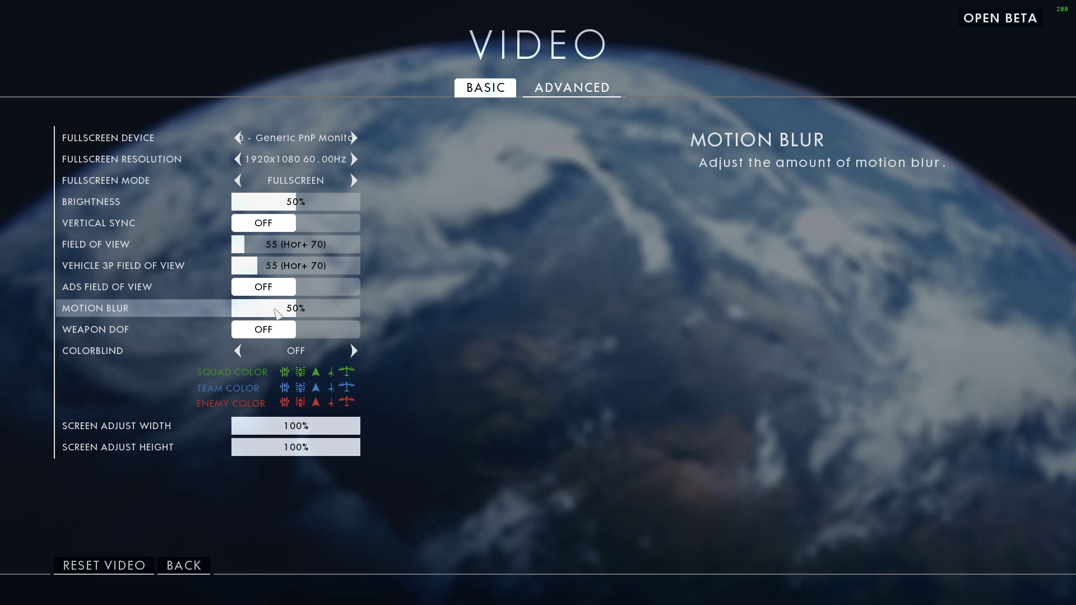
left_click_drag(276, 312, 233, 312)
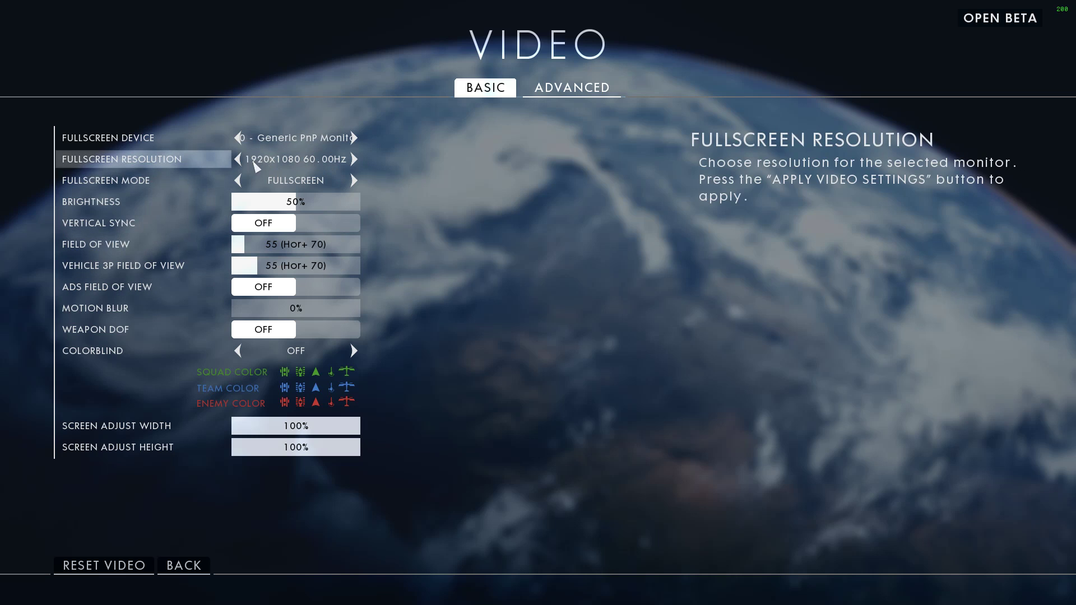
Lower the fullscreen resolution to 1280x1024 and change the fullscreen mode
left_click(240, 160)
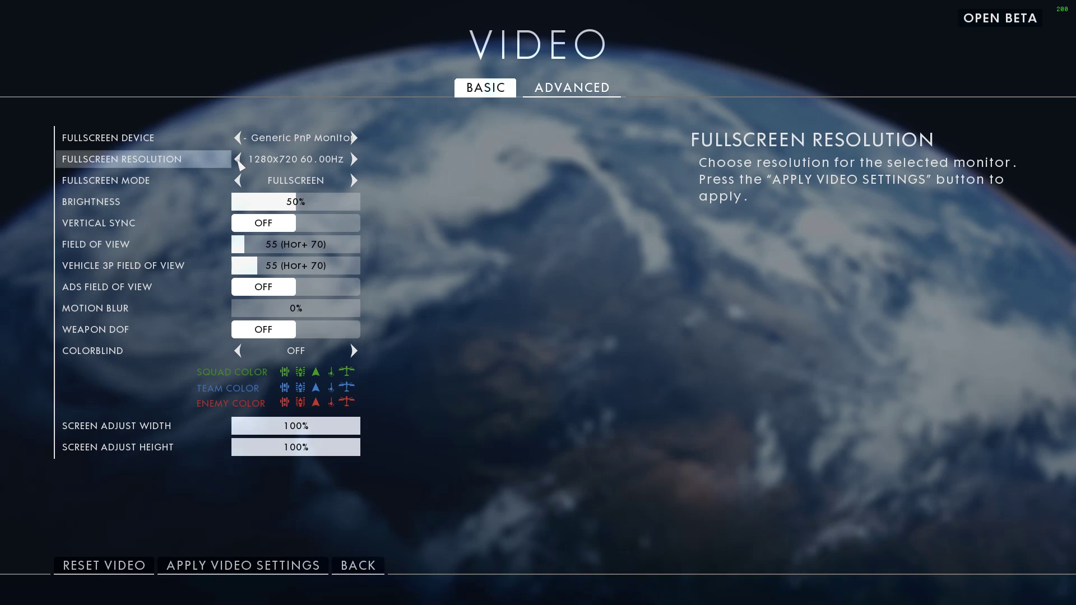
left_click(240, 161)
left_click(239, 161)
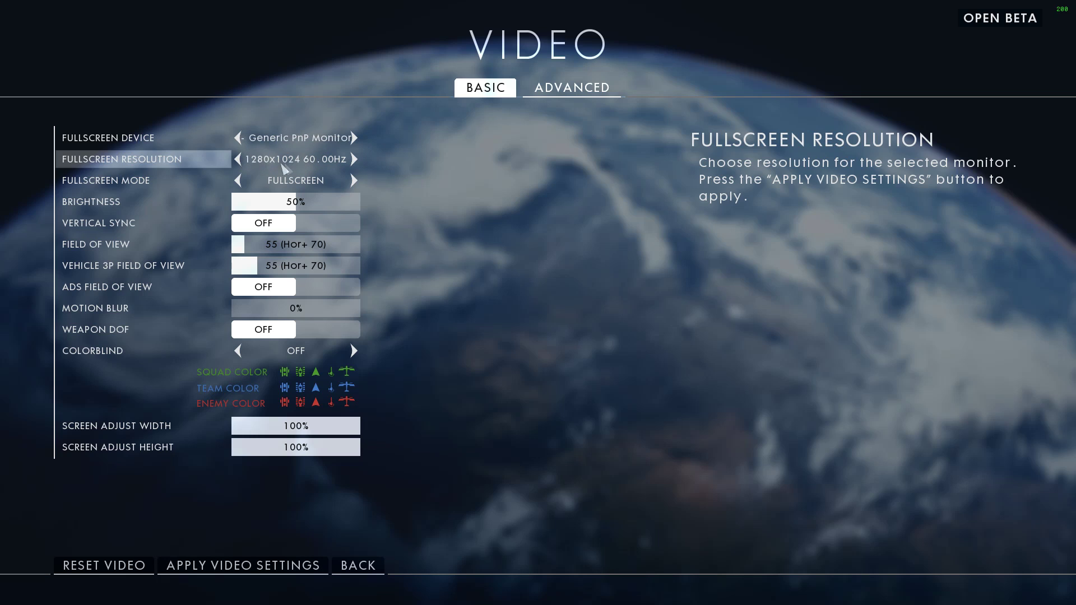
left_click(355, 180)
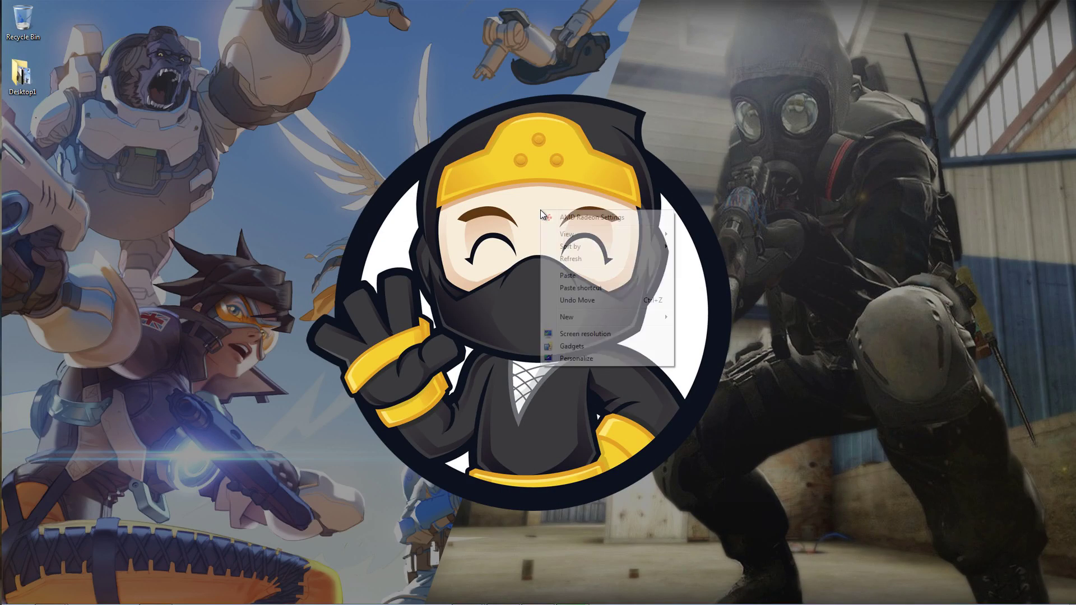
Switch to the Windows desktop's personalization settings and apply the Windows Classic theme
left_click(576, 360)
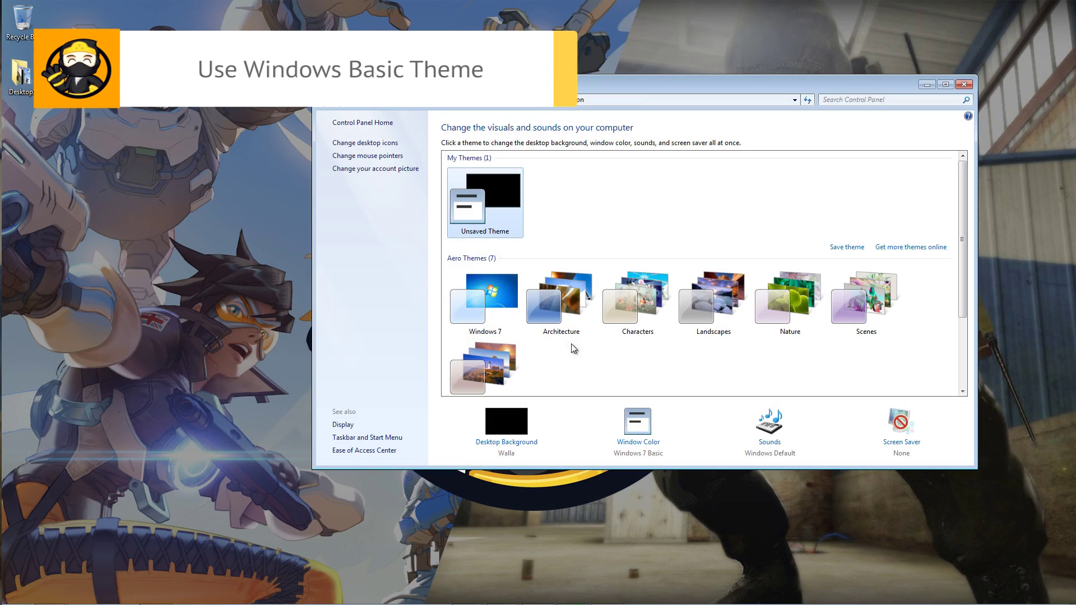
scroll(580, 386, "down", 3)
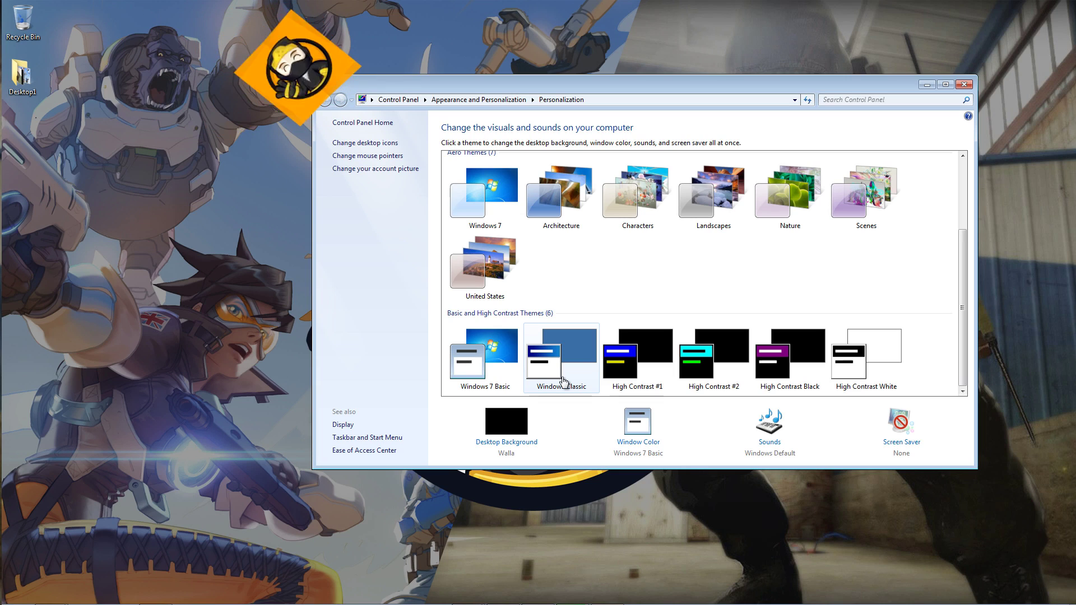
left_click(562, 370)
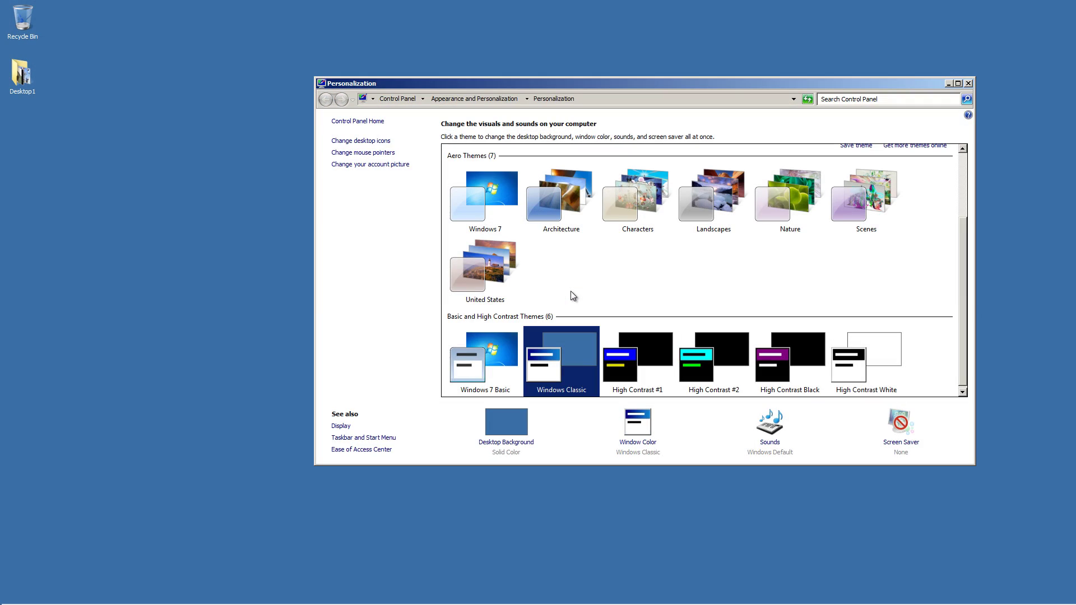
left_click(202, 88)
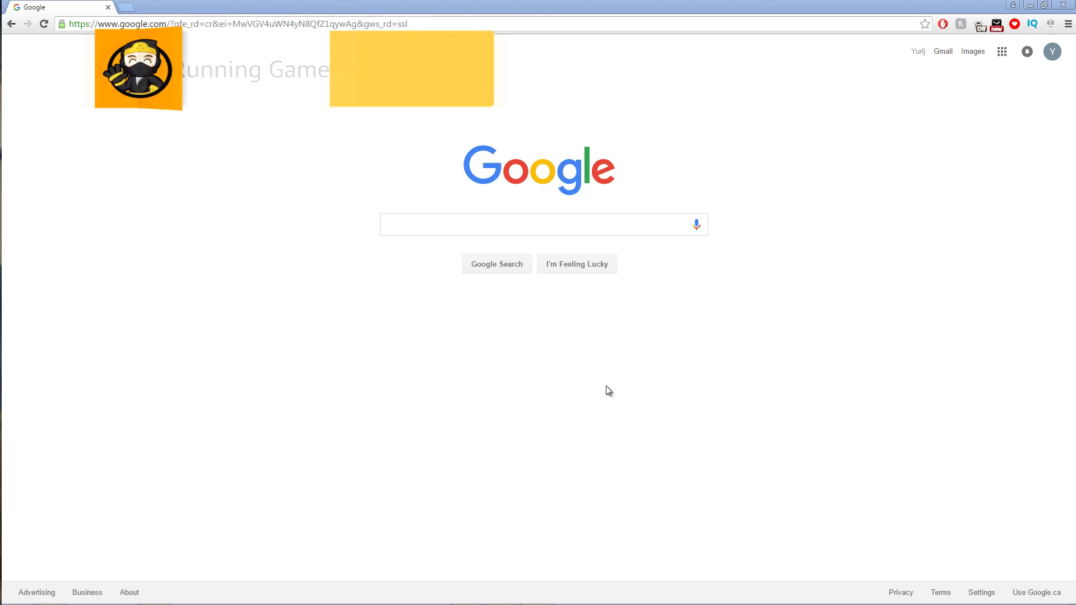
In Chrome, search Google for gamebooster and download Razer Cortex from the Razer Cortex: Game Booster result
left_click(648, 222)
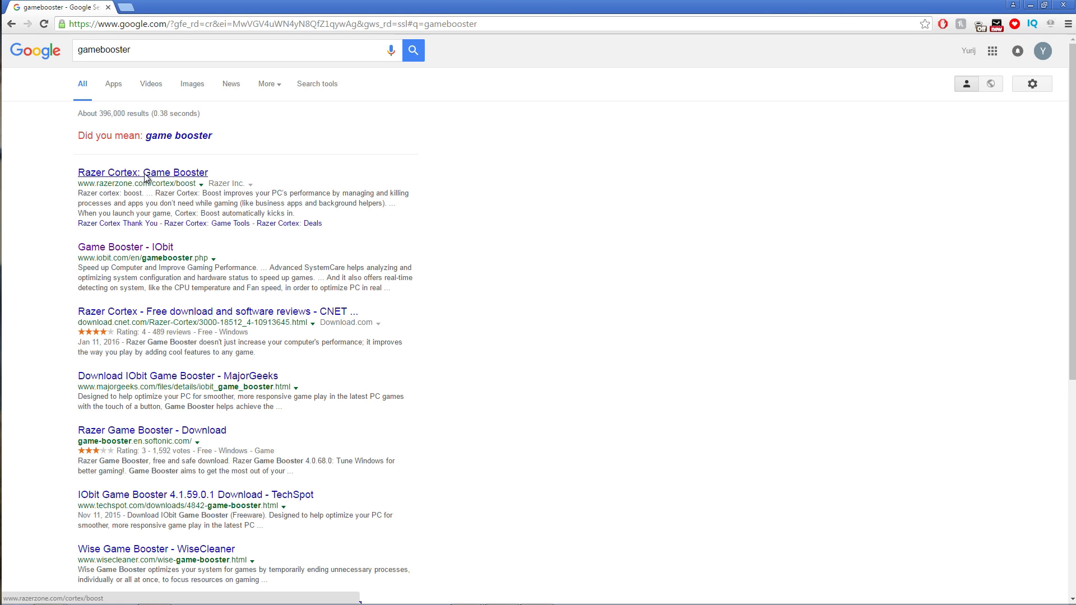
left_click(143, 173)
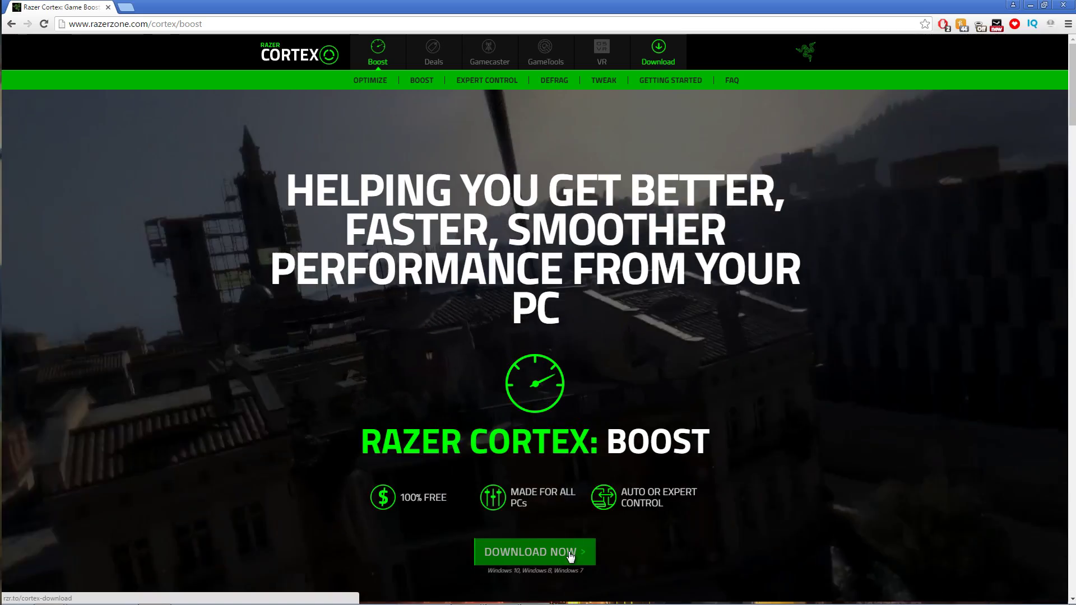
left_click(571, 553)
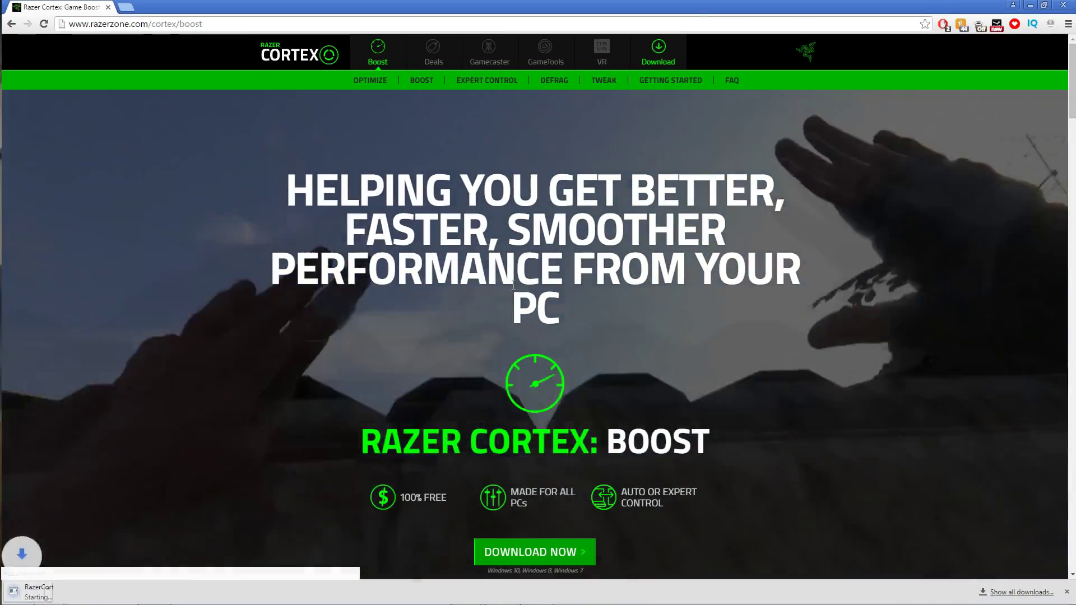
scroll(563, 369, "down", 8)
Run the downloaded Razer Cortex installer and complete its setup wizard
left_click(560, 316)
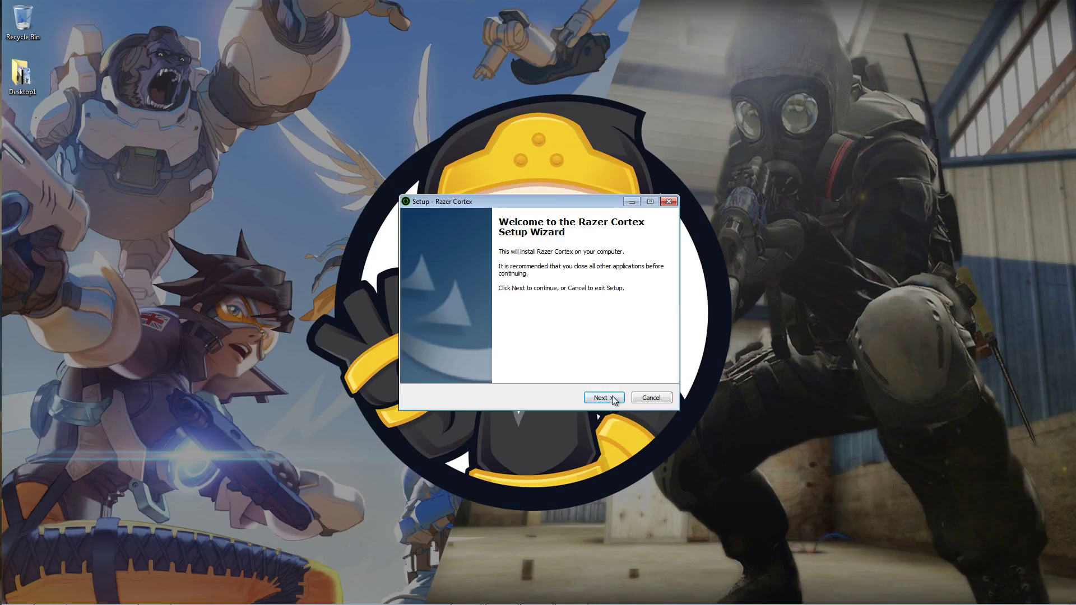
left_click(612, 396)
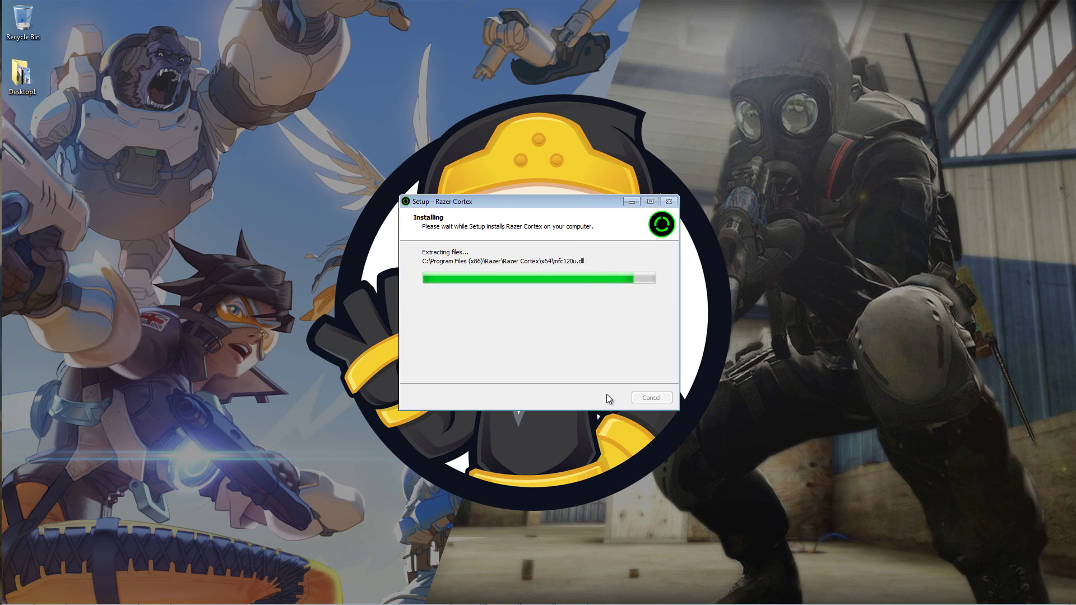
left_click(603, 397)
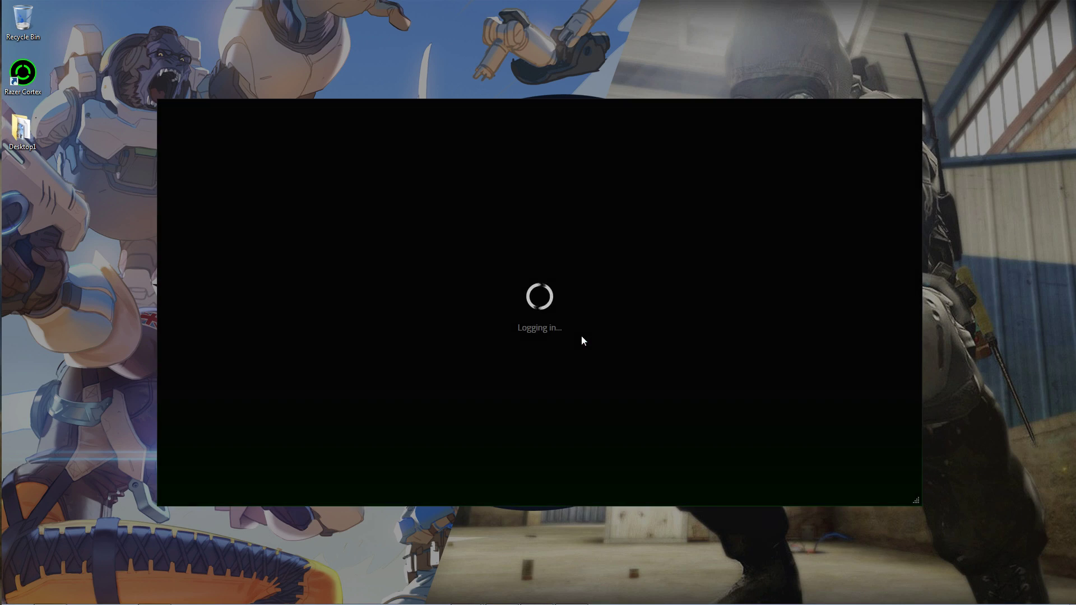
In Razer Cortex's Boost section, run a manual boost at the recommended level and restore normal mode
left_click(440, 140)
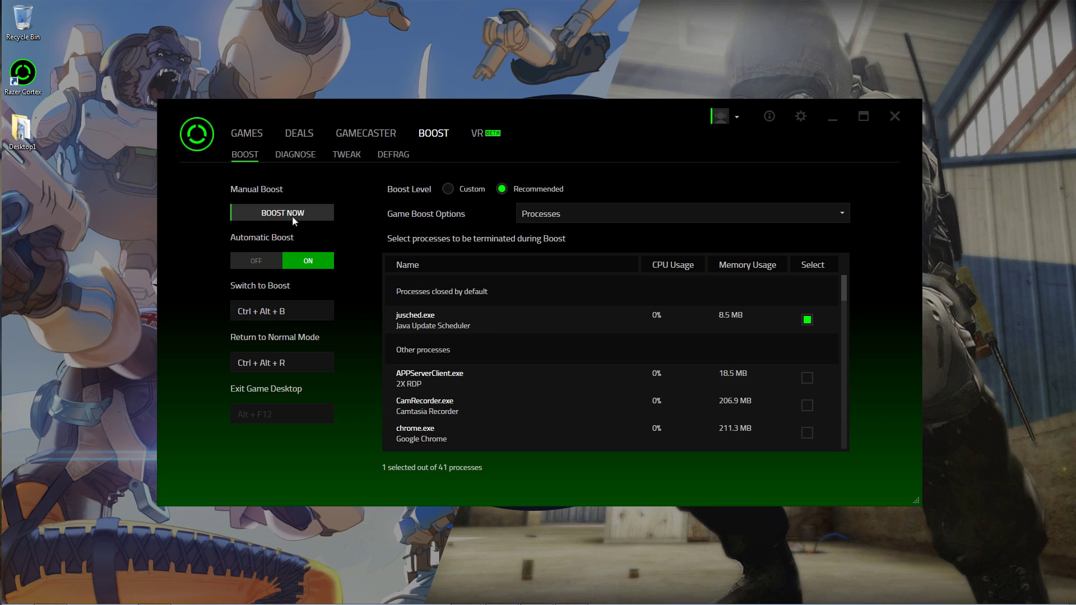
left_click(272, 214)
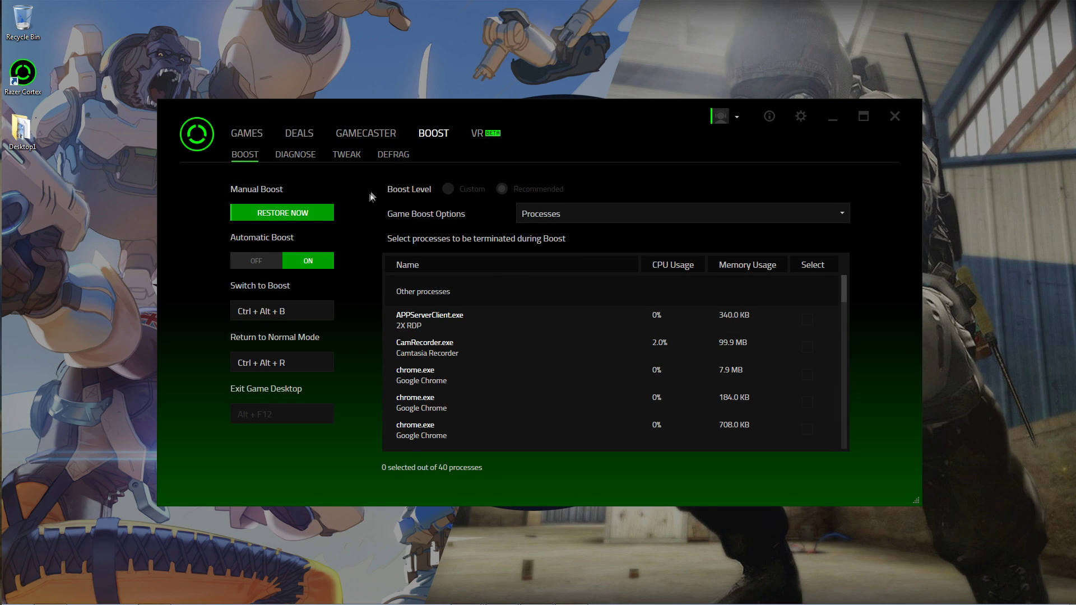
left_click(315, 213)
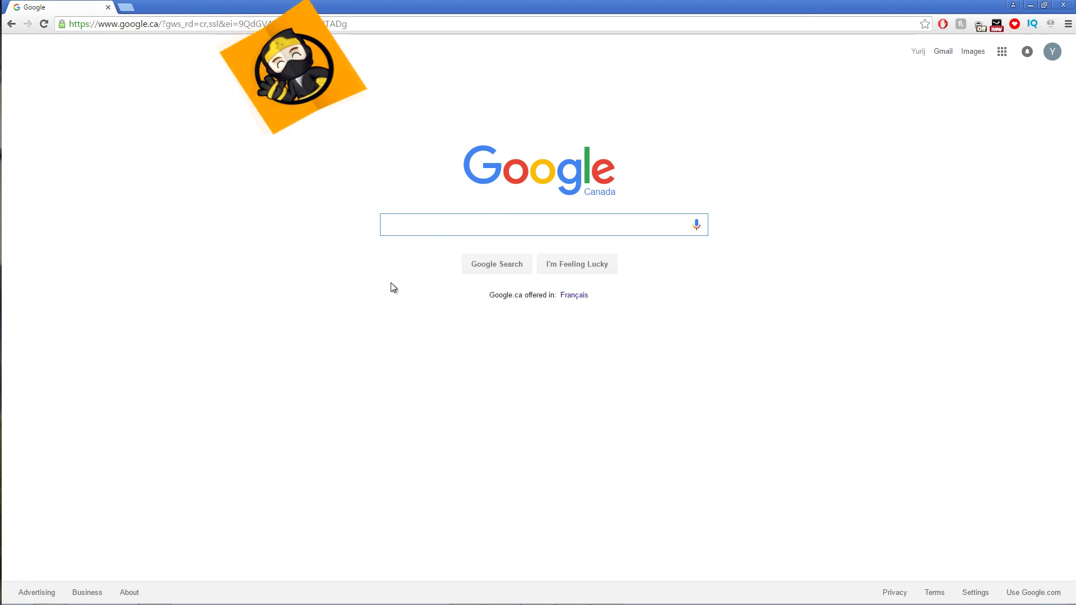
Search Google in Chrome for park control and open Bitsum's ParkControl Freeware page at its download options
type("park control")
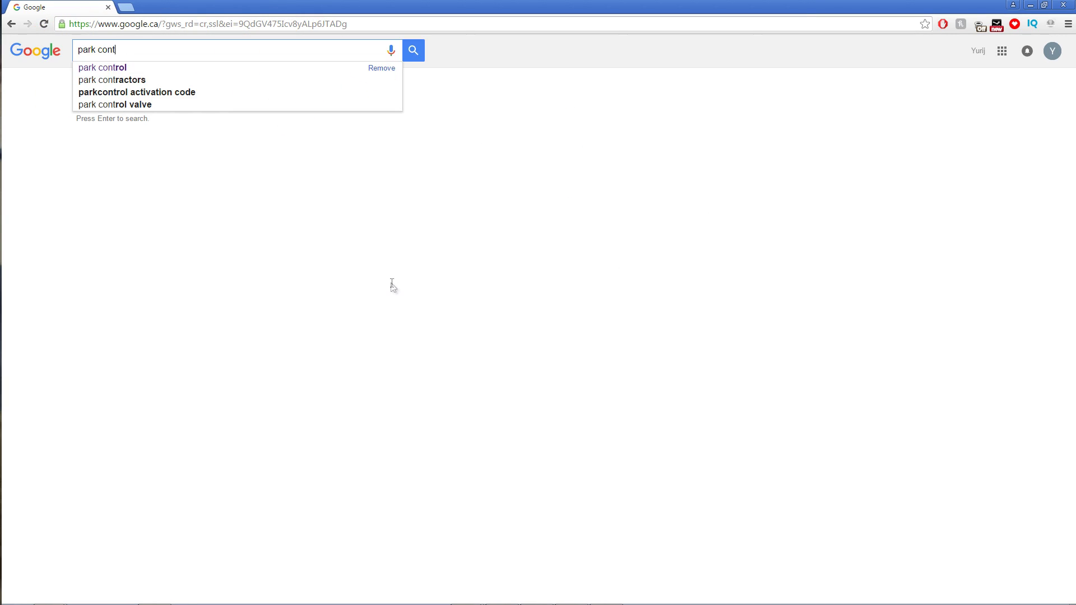
key("Return")
left_click(80, 136)
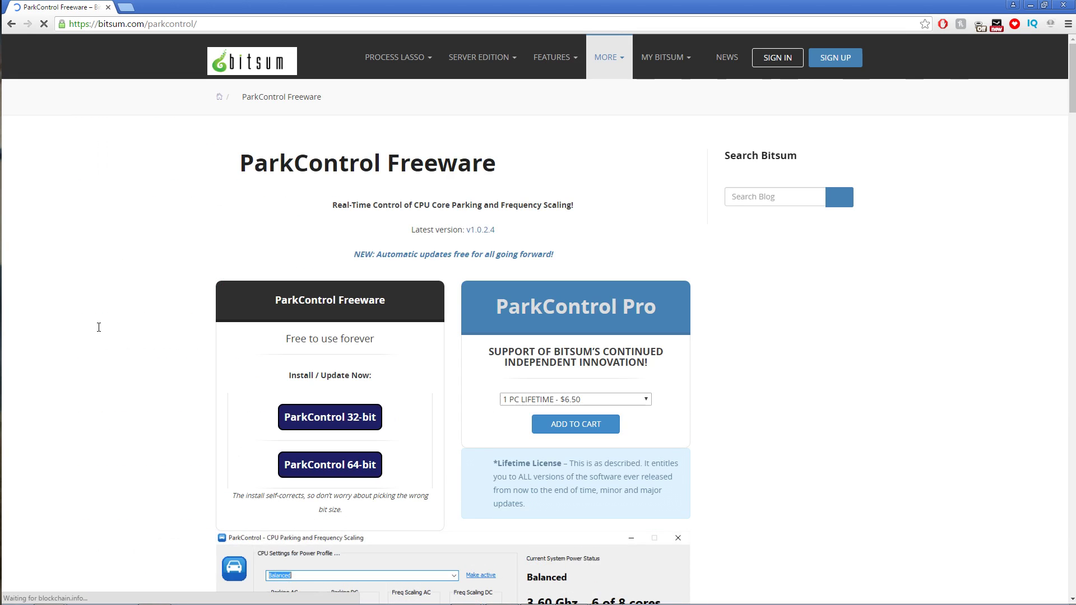
scroll(347, 362, "down", 2)
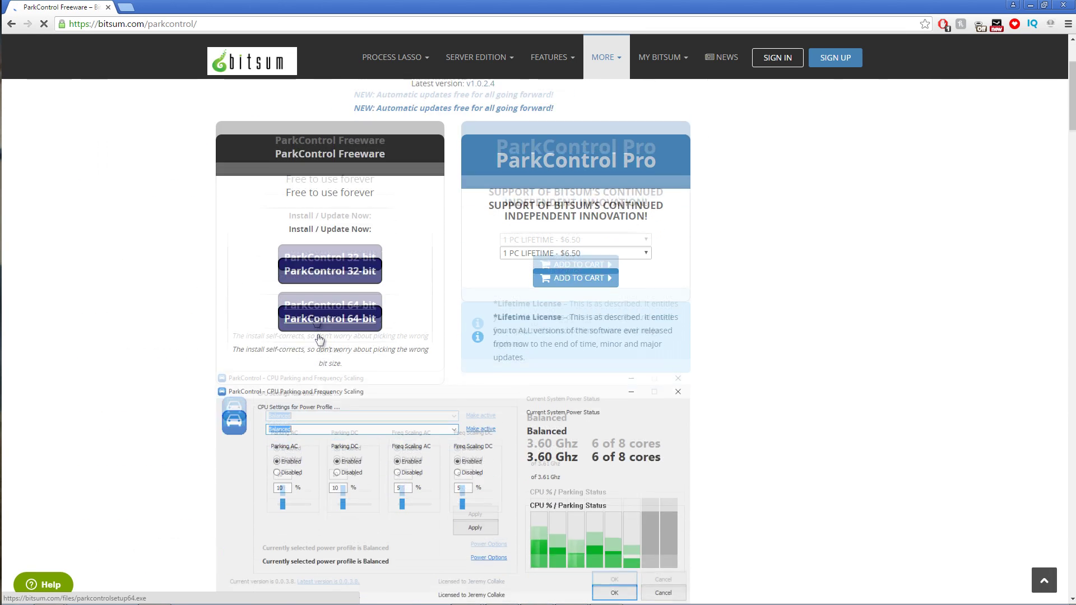
scroll(321, 338, "down", 1)
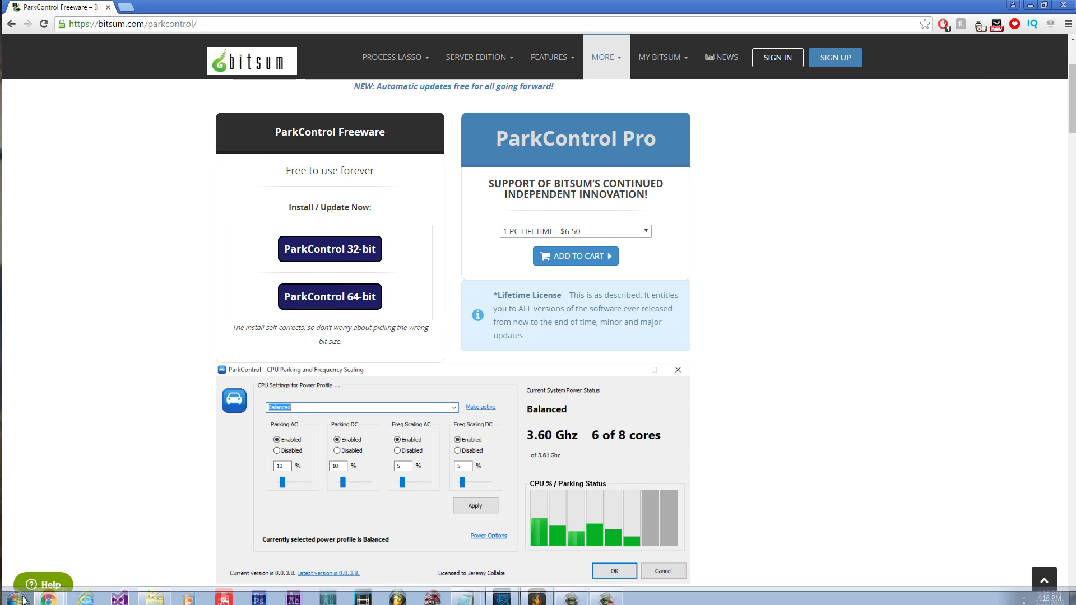
View the computer's system properties to check whether Windows is 32-bit or 64-bit, and return to the ParkControl page
left_click(16, 592)
right_click(205, 318)
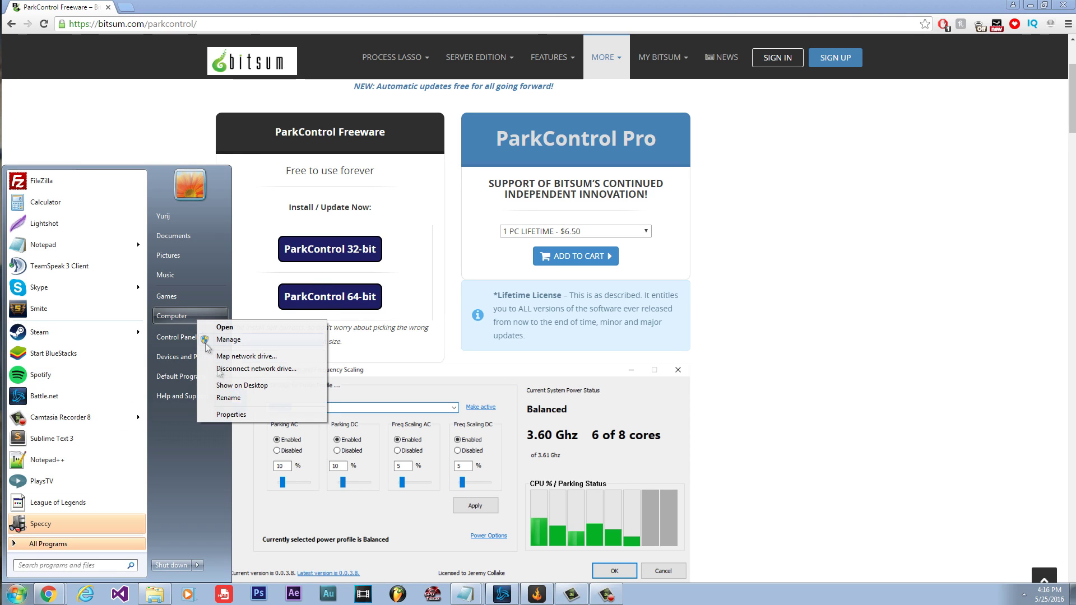
left_click(231, 415)
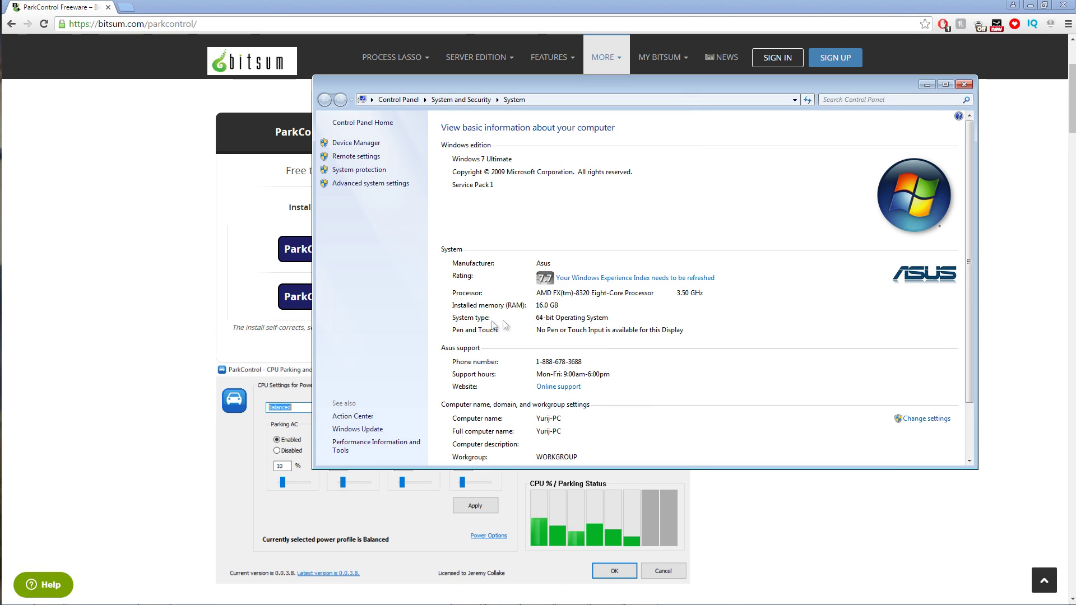
left_click(187, 317)
Download the 64-bit ParkControl installer and launch it
left_click(357, 300)
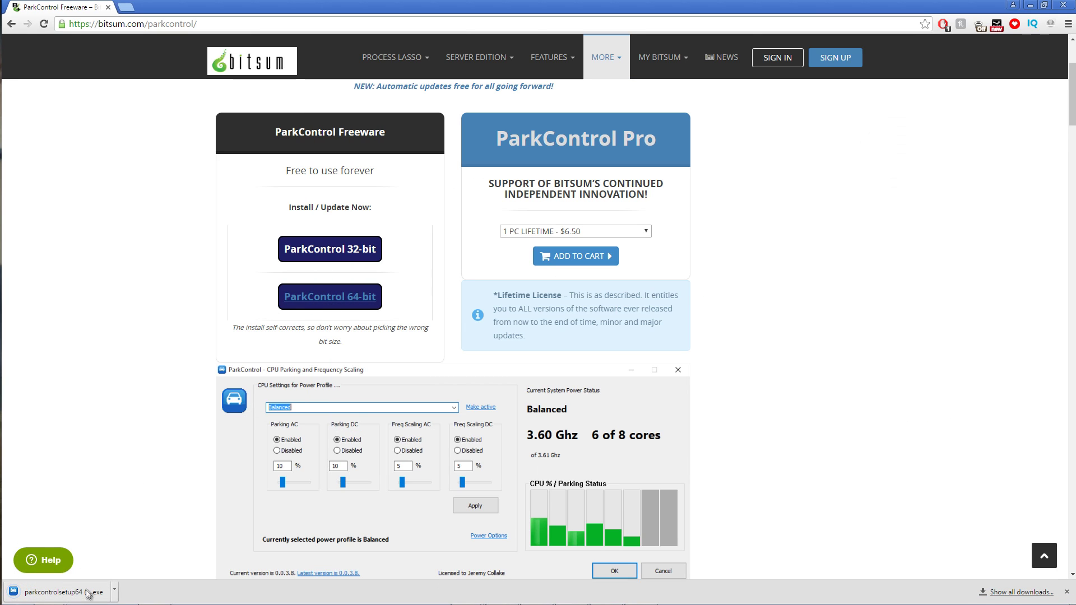
left_click(88, 592)
left_click(547, 318)
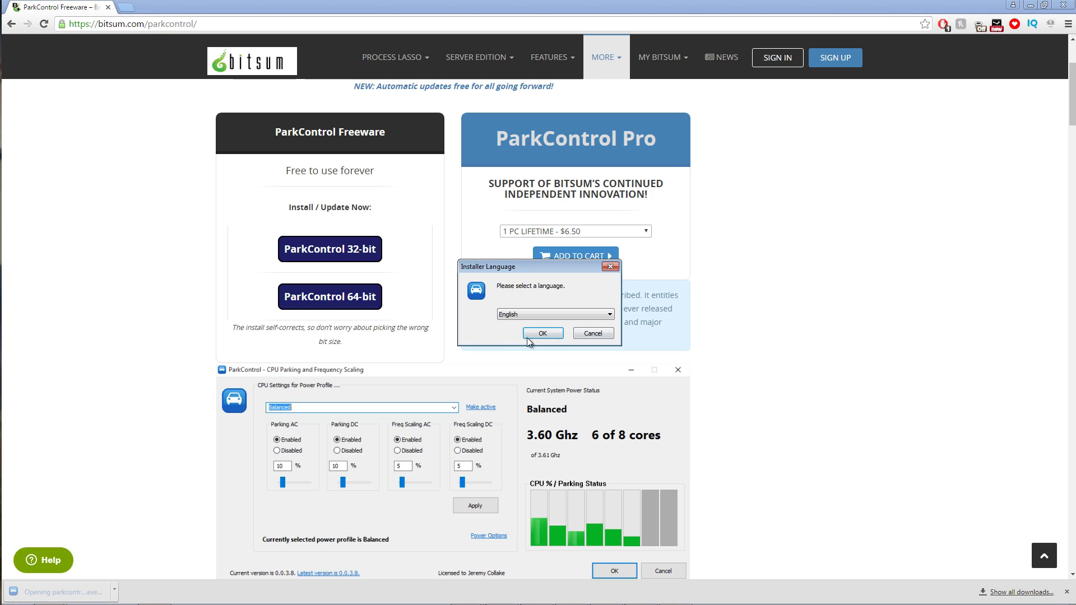
Install ParkControl in English with Start menu shortcuts and Launch ParkControl included, and minimize the browser
left_click(543, 334)
left_click(600, 396)
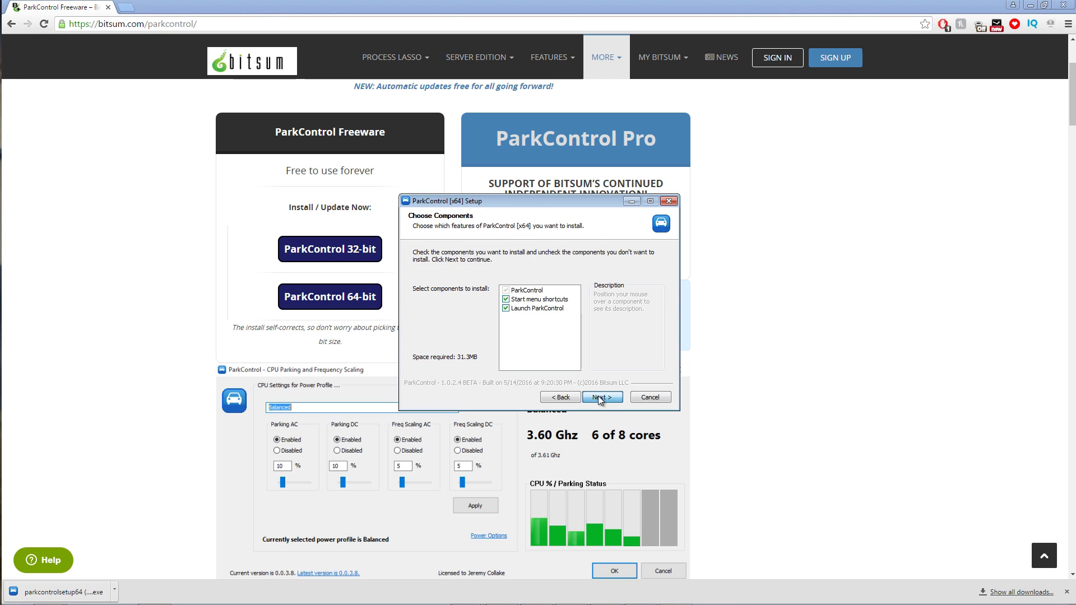
left_click(597, 395)
left_click(597, 395)
left_click(594, 397)
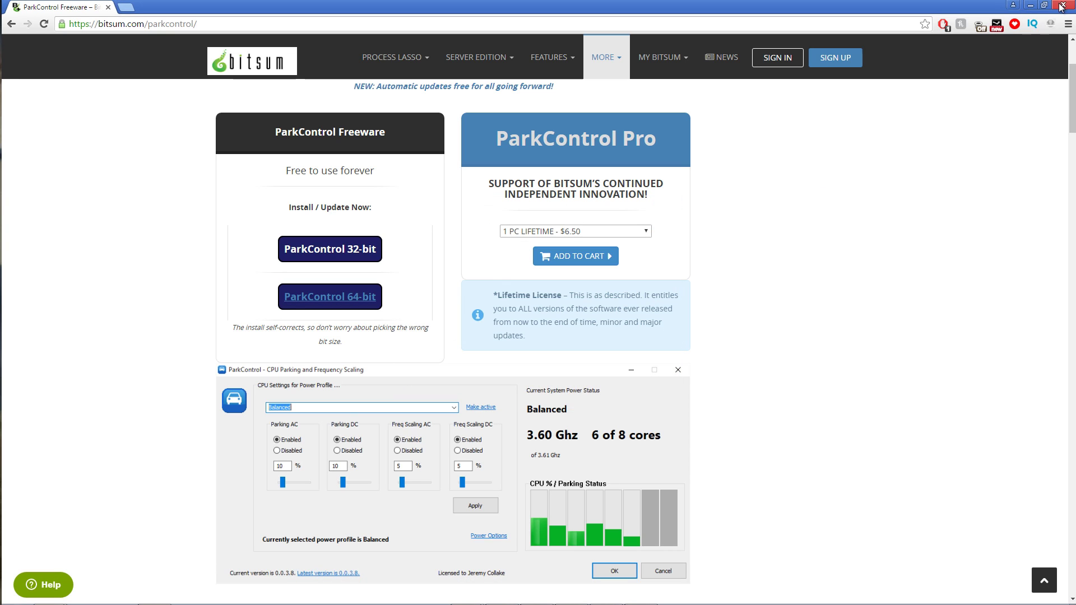
left_click(1029, 8)
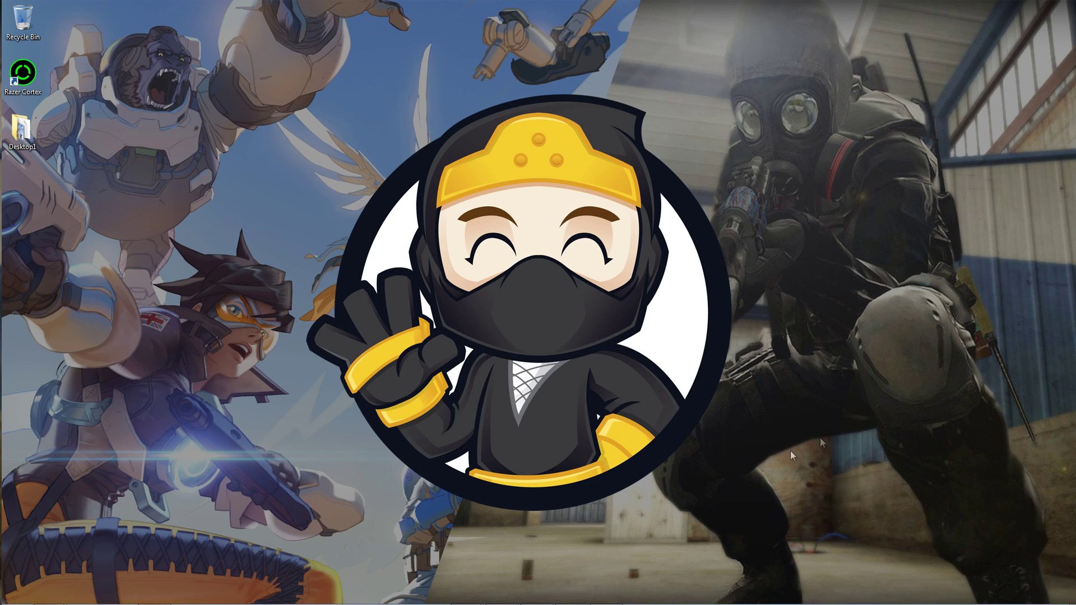
Open ParkControl, disable parking and frequency scaling on both AC and DC for the High performance profile, and apply the settings
left_click(1023, 594)
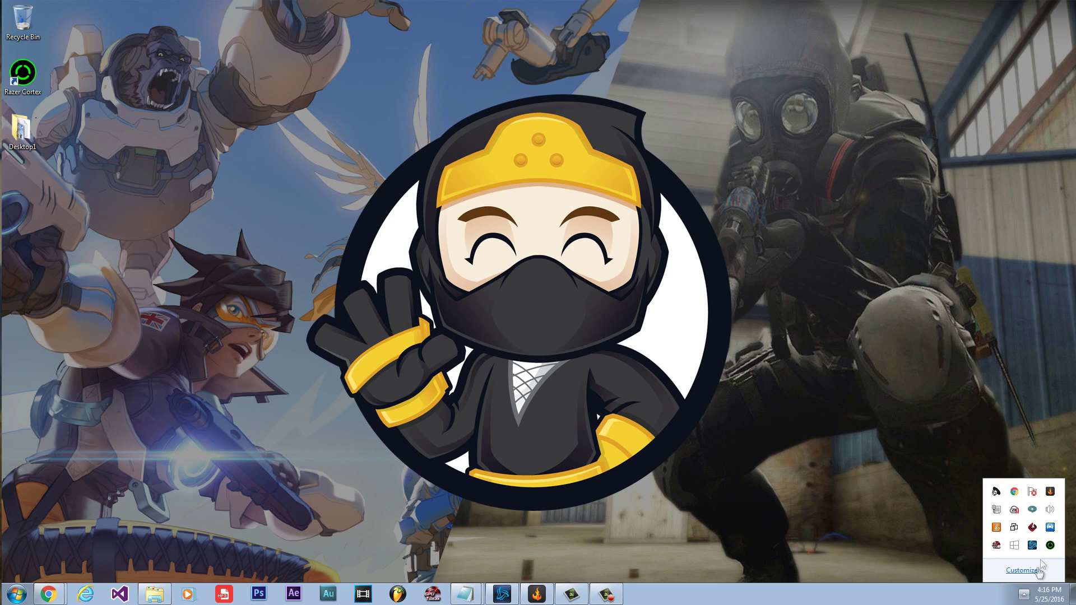
left_click(1048, 528)
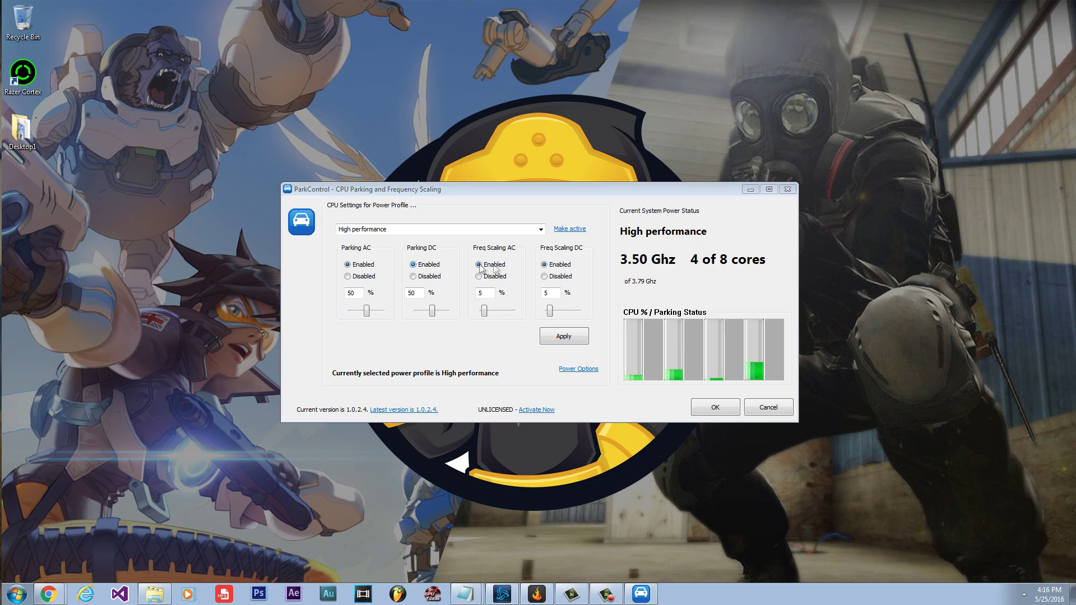
left_click(358, 280)
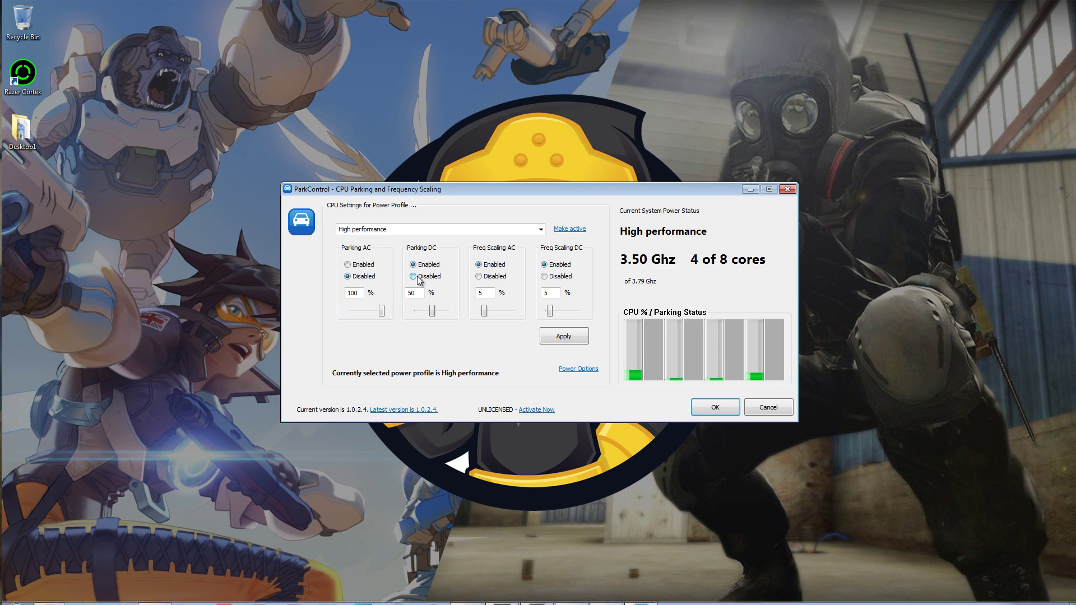
left_click(427, 278)
left_click(496, 278)
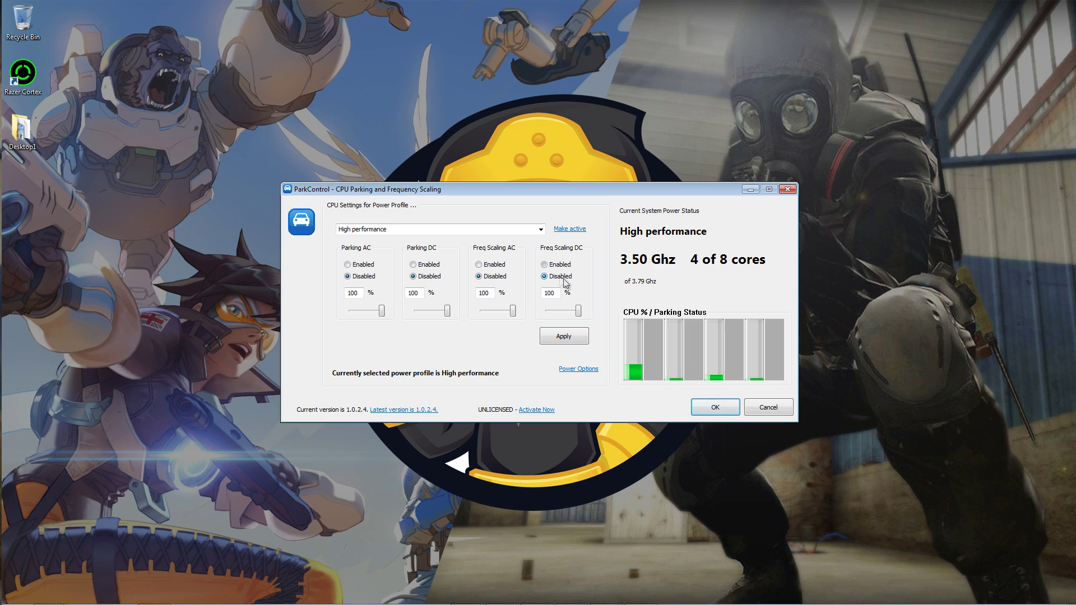
left_click(563, 337)
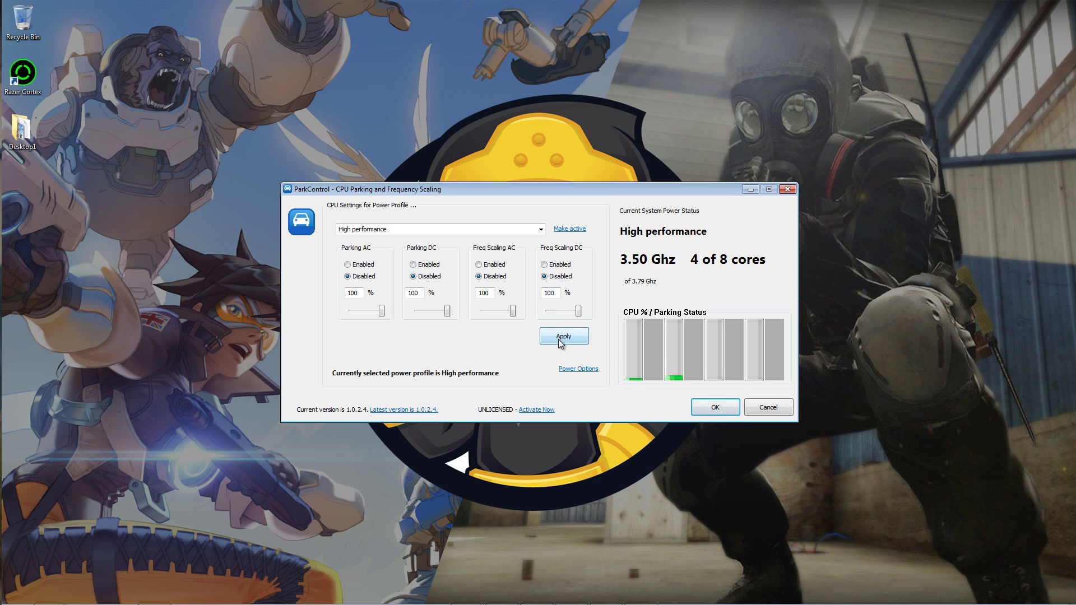
left_click(562, 338)
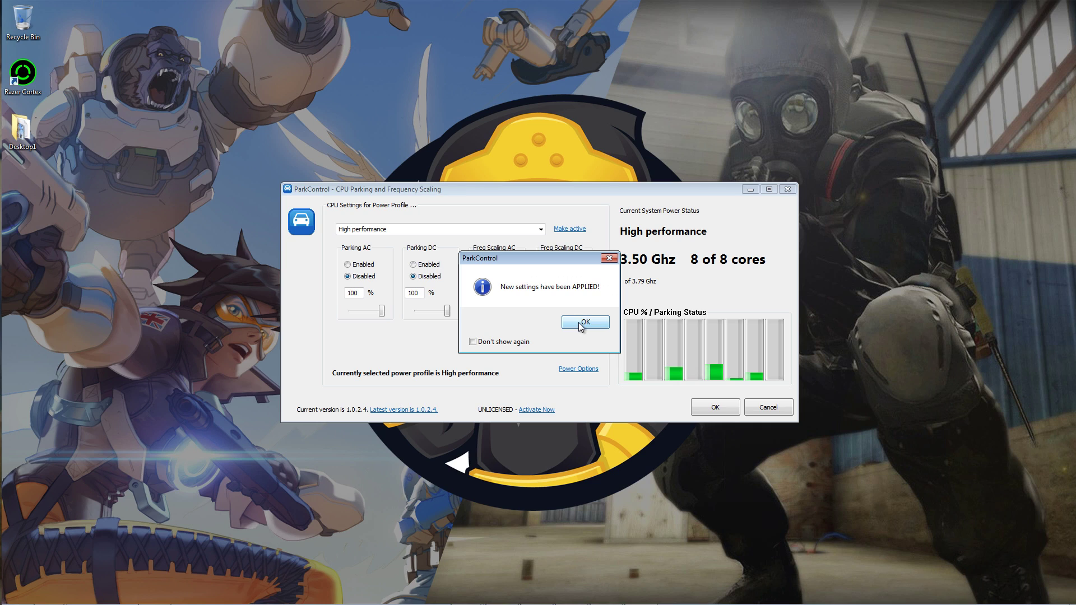
left_click(581, 325)
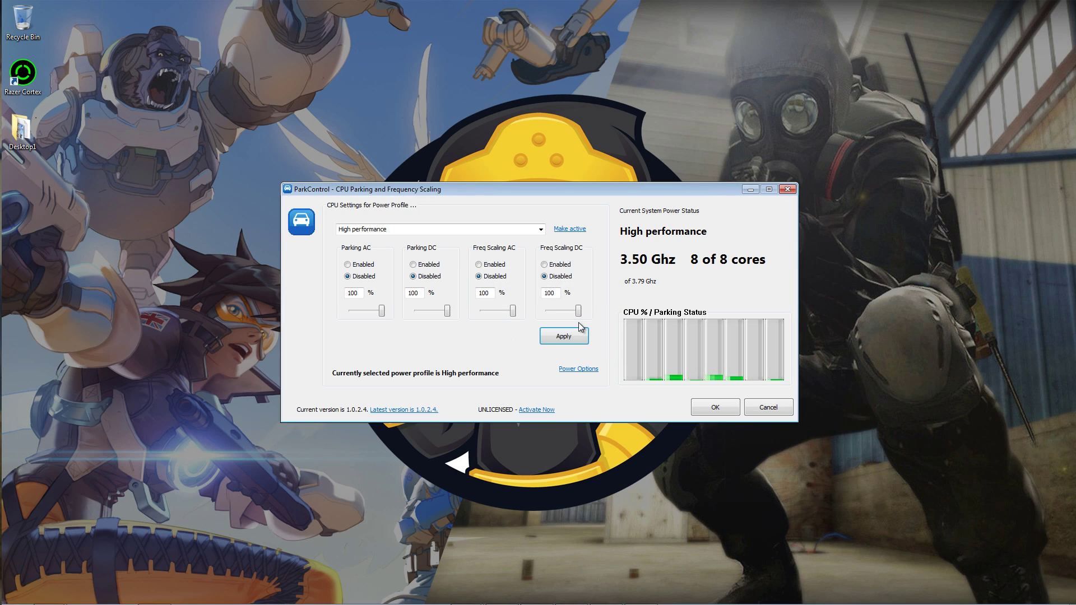
left_click(720, 405)
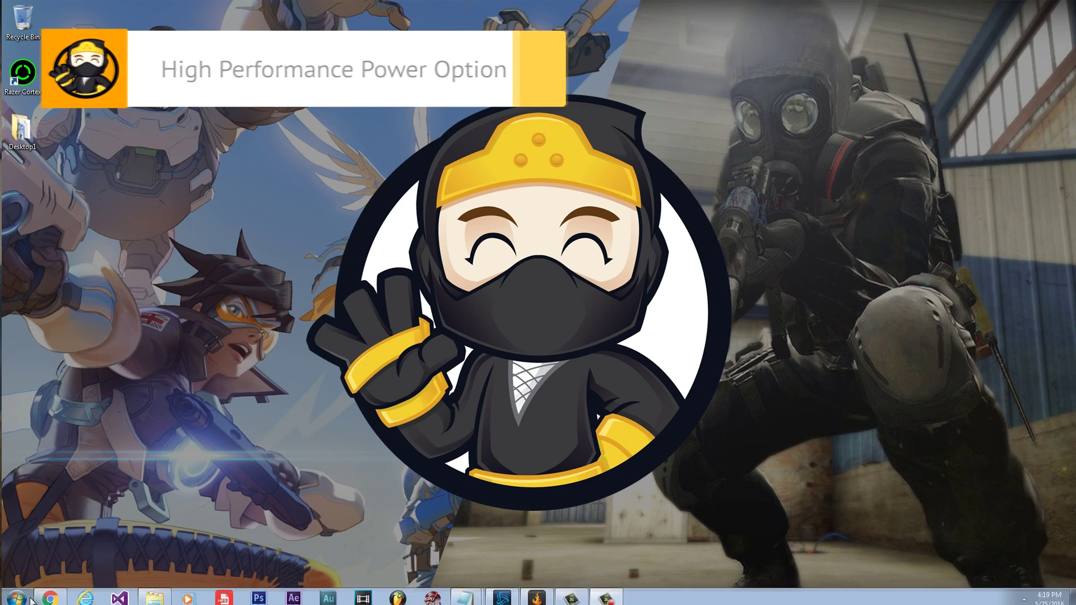
Open the System and Security category of the Windows Control Panel
left_click(17, 593)
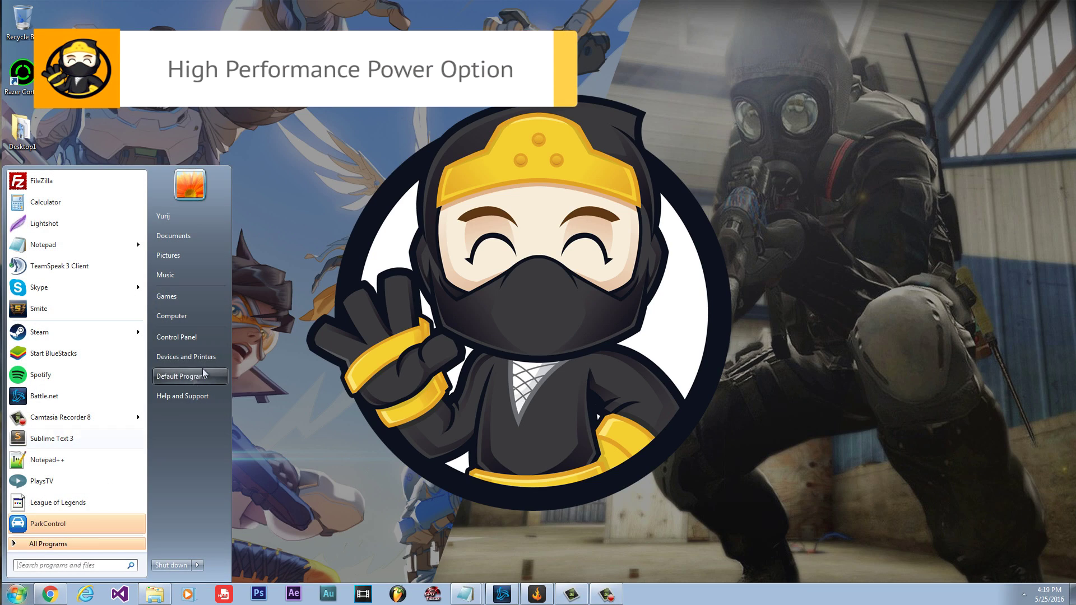
left_click(200, 338)
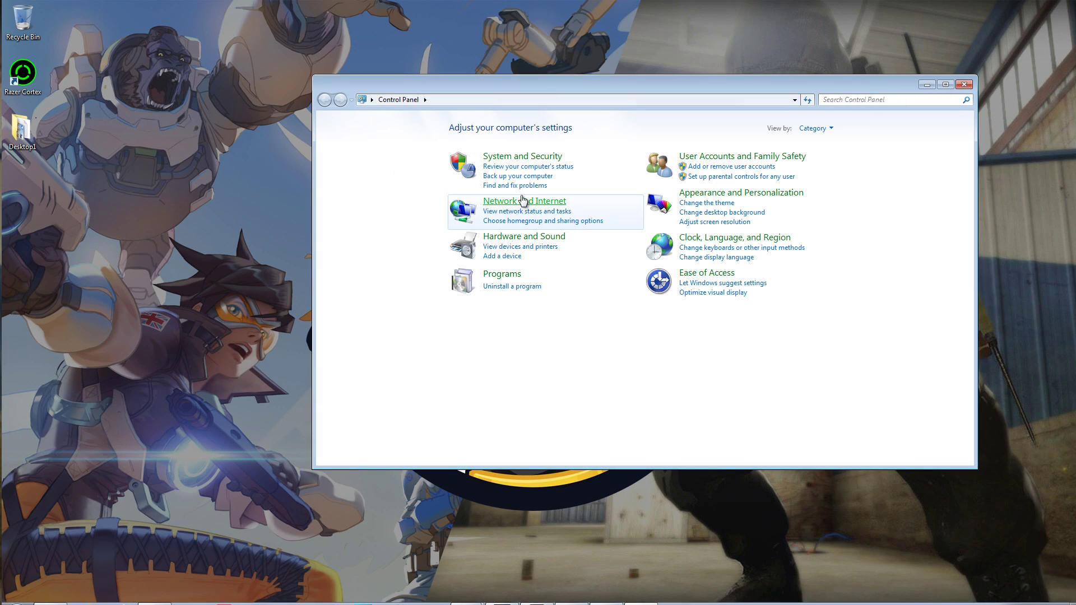
left_click(523, 157)
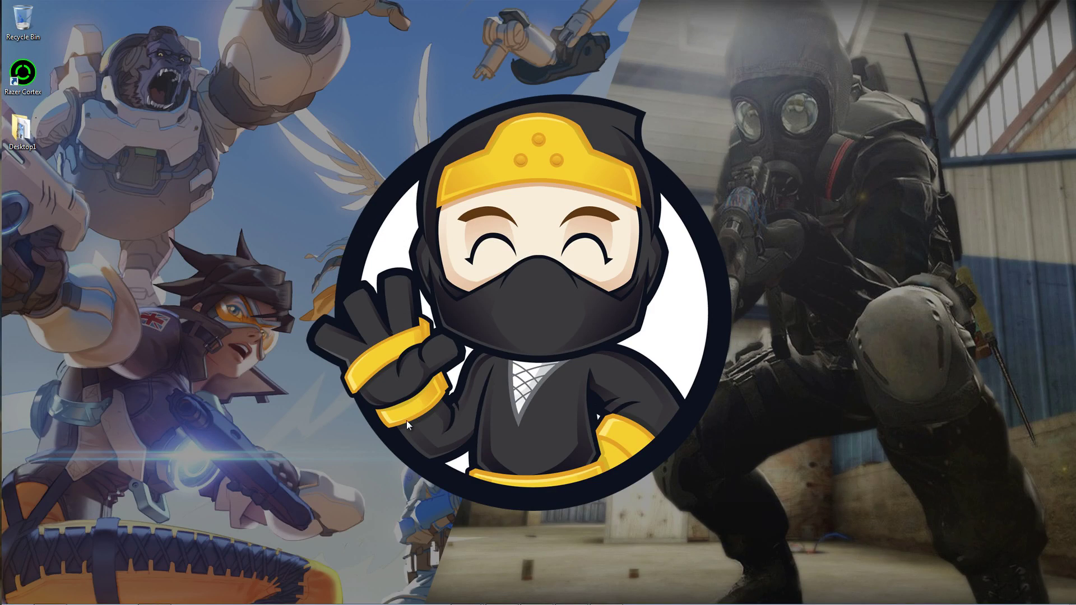
Find the Windows Run dialog by searching for "run" and use it to launch msconfig
left_click(16, 593)
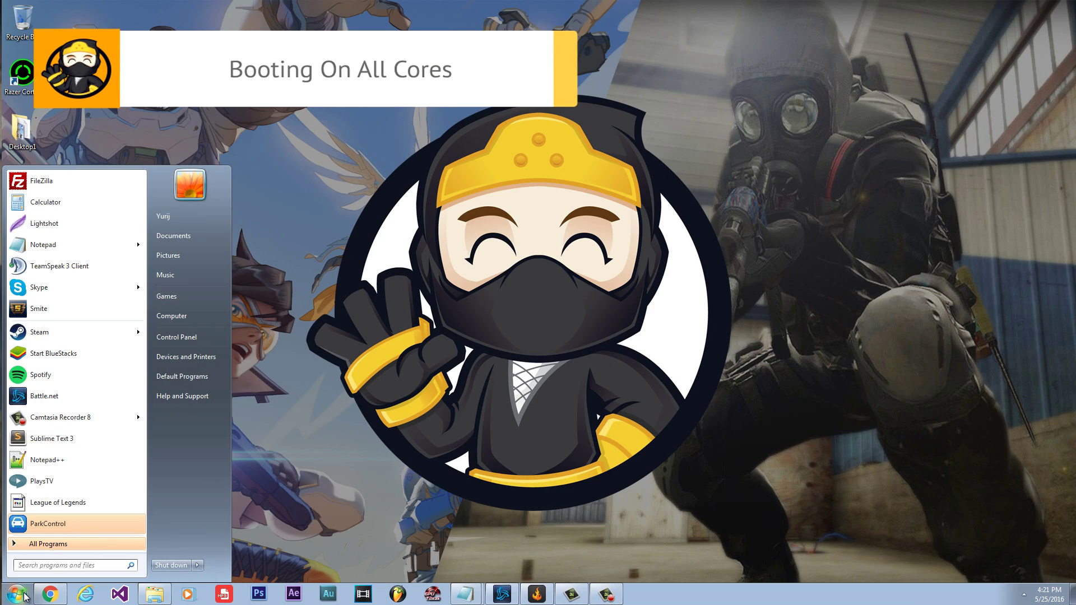
type("run")
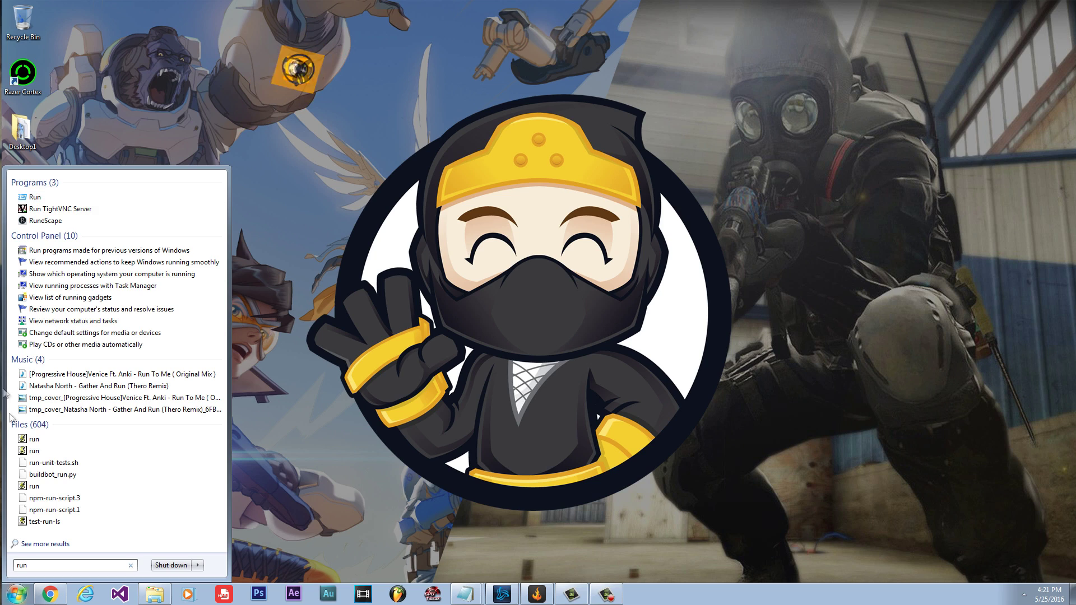
left_click(34, 197)
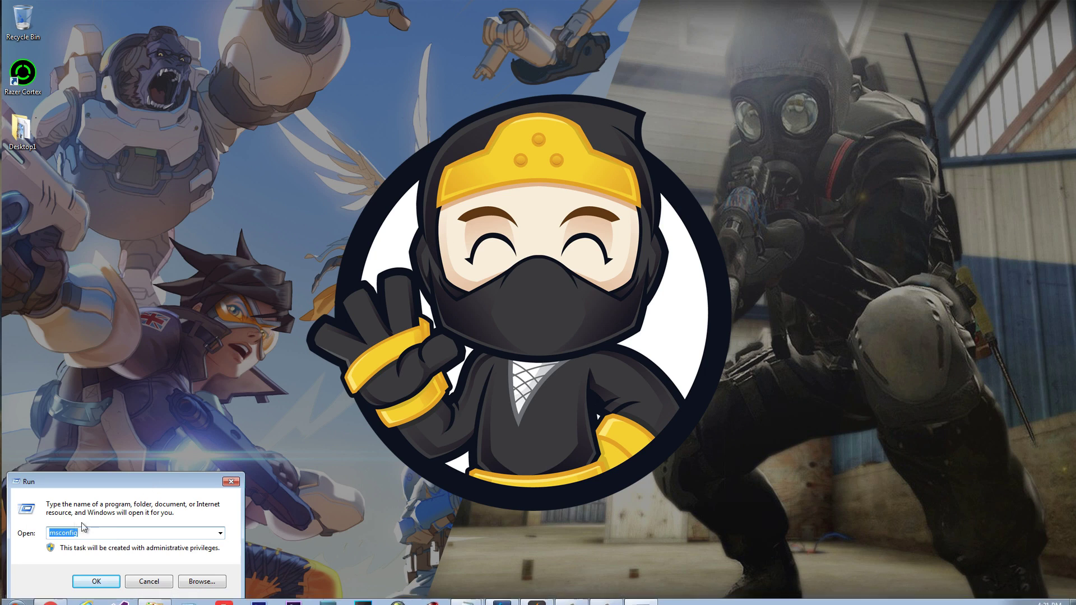
left_click(96, 581)
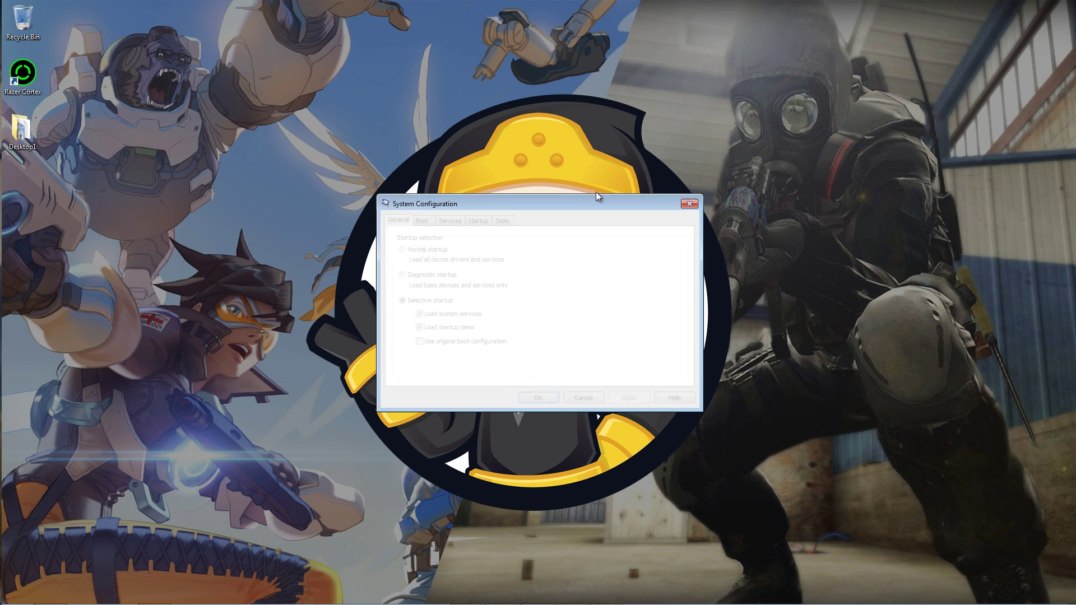
Enable Number of processors in the advanced boot options, set it to 8, and save the system configuration
left_click(421, 220)
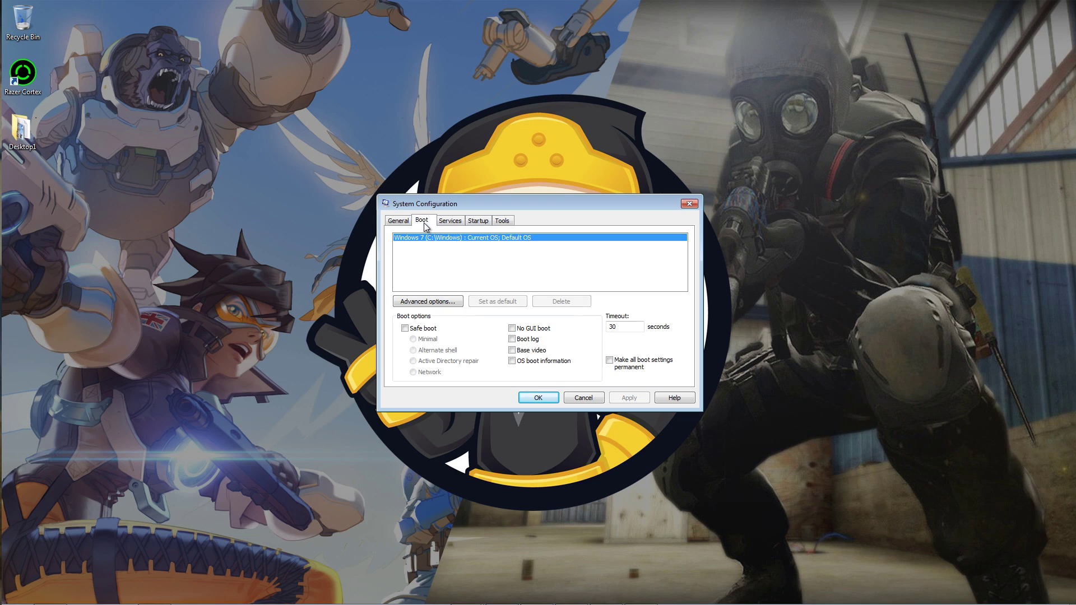
left_click(415, 306)
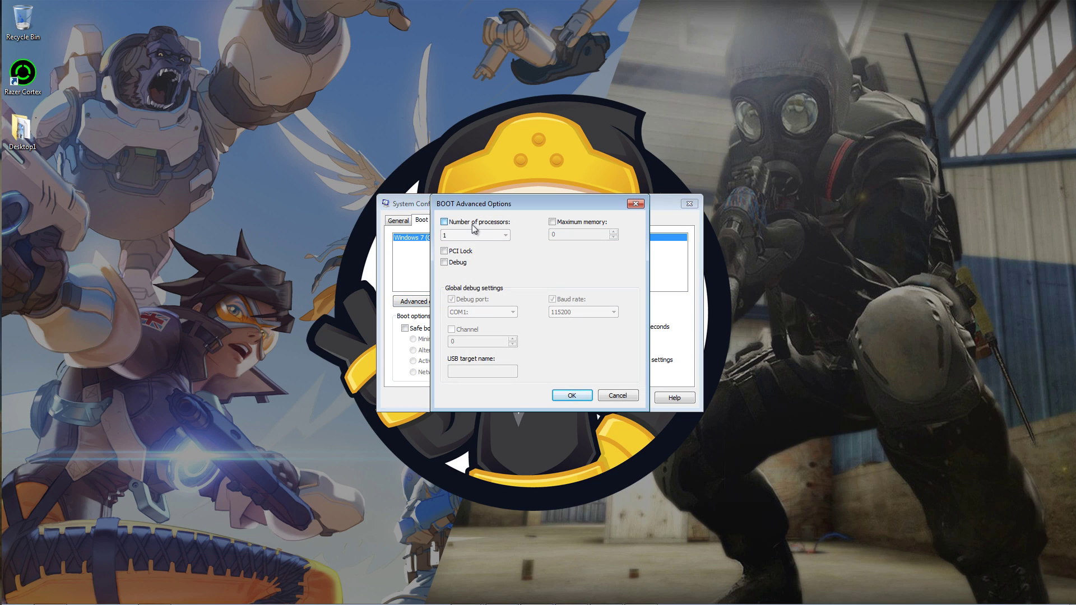
left_click(473, 224)
left_click(480, 236)
left_click(448, 296)
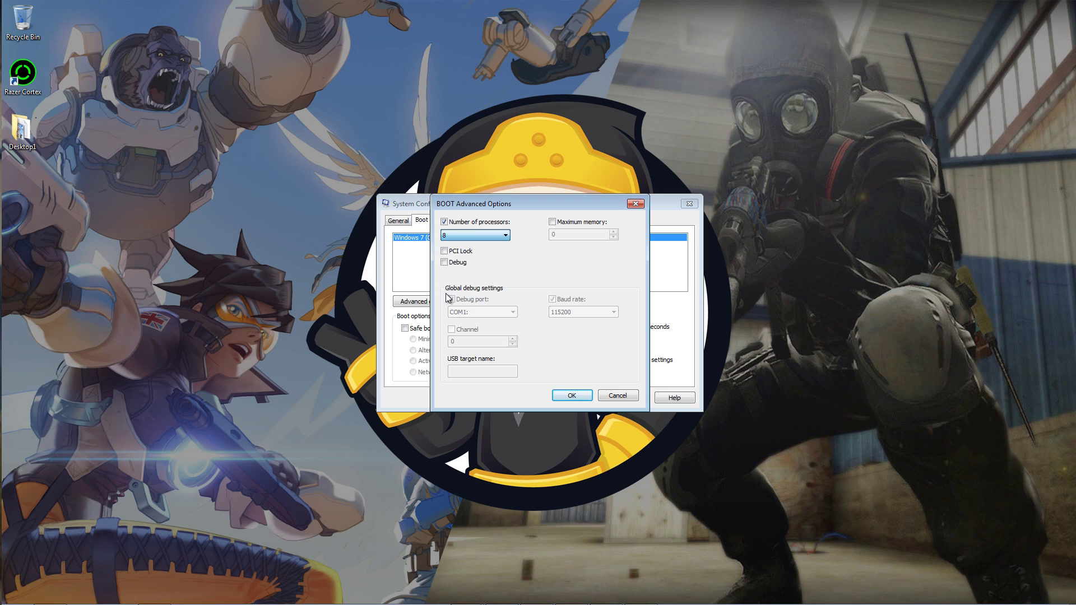
left_click(572, 396)
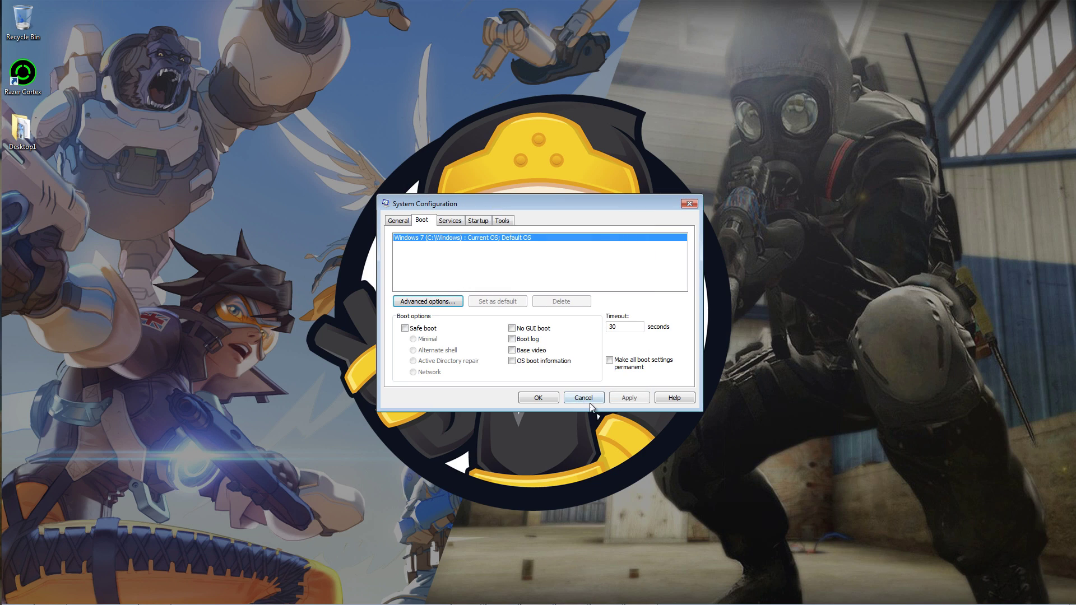
left_click(539, 398)
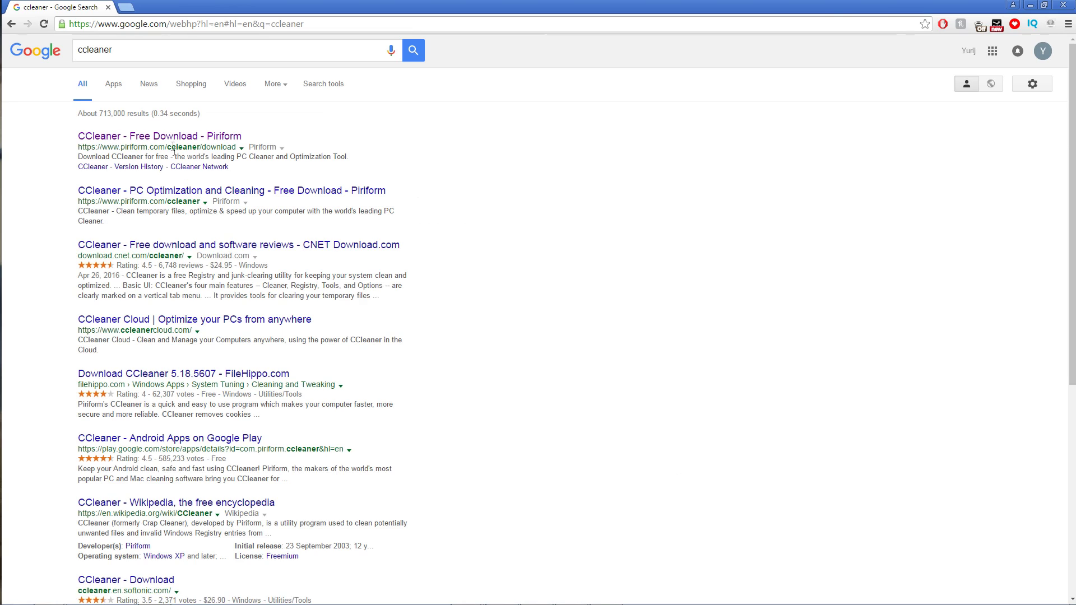
Open Piriform's CCleaner download page from the Google results and choose the CCleaner Free download
left_click(159, 136)
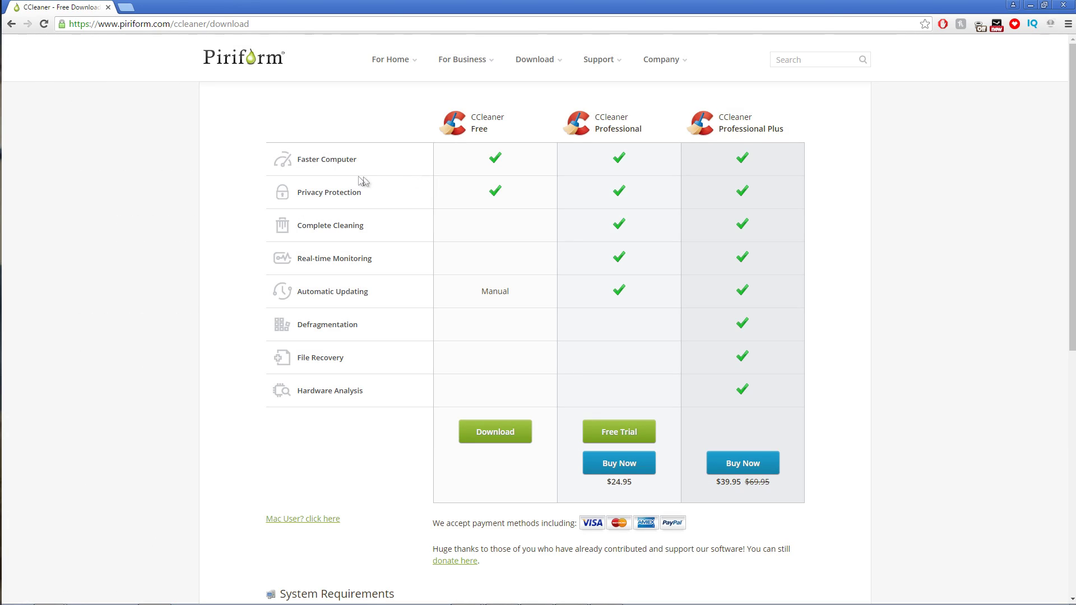
left_click(494, 431)
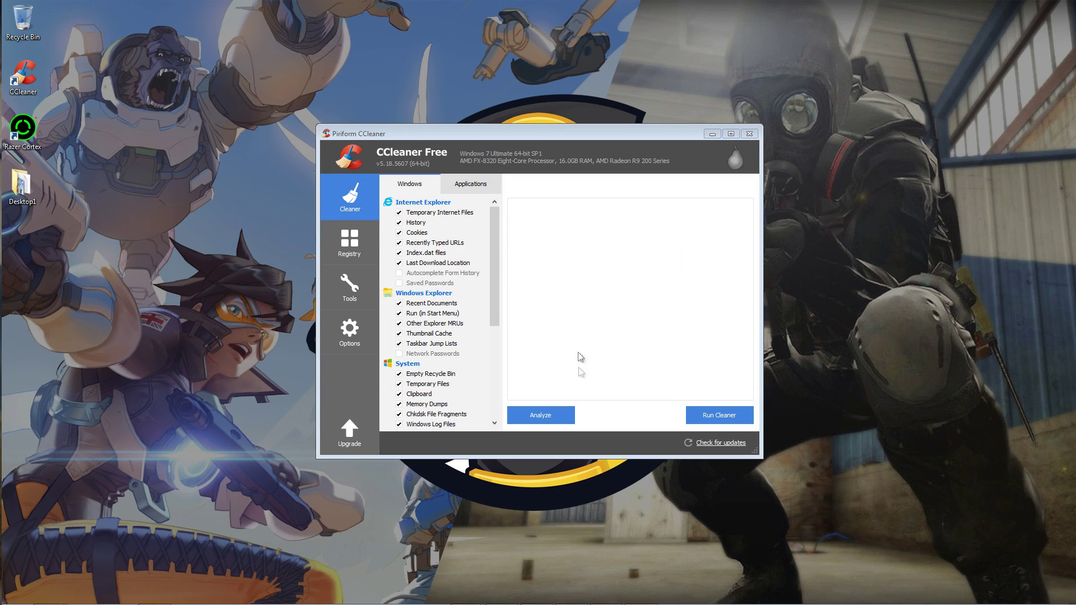
Analyze the selected cleaning items in CCleaner, force-closing Google Chrome, and run the cleaner to delete the files
left_click(545, 419)
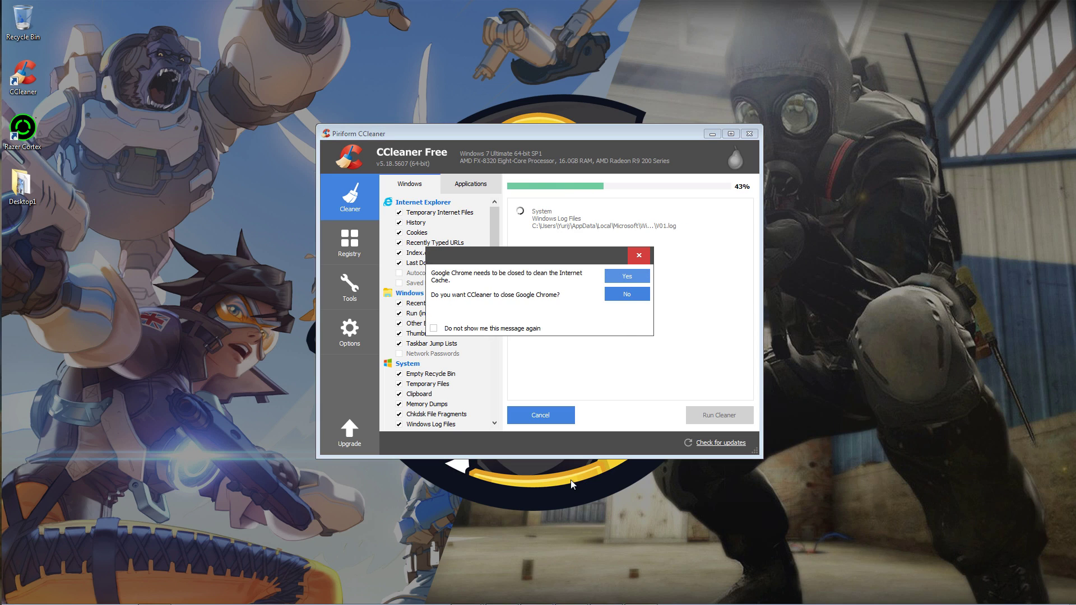
left_click(627, 282)
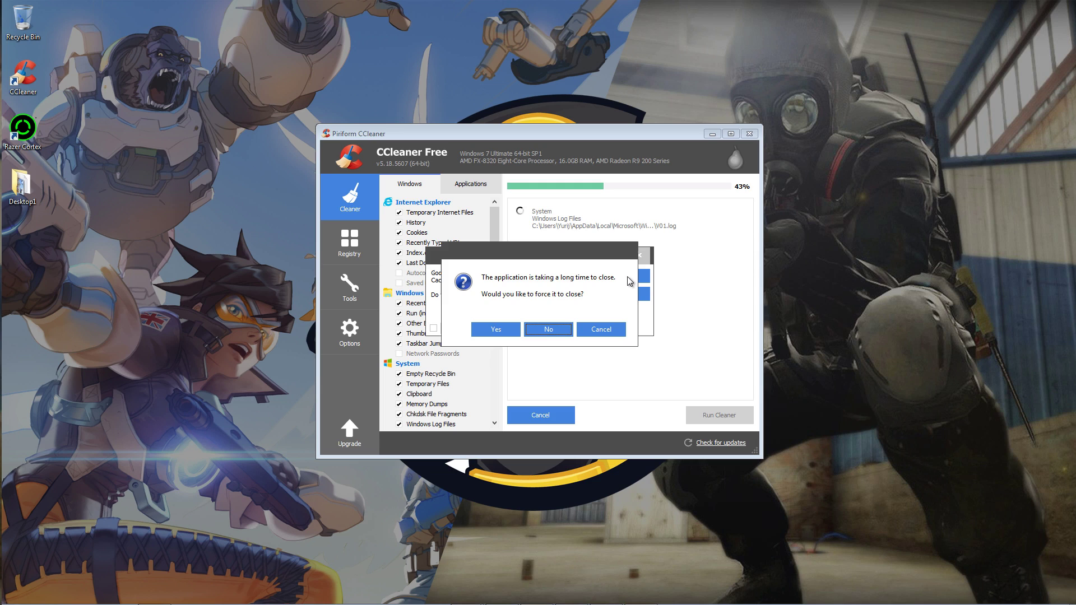
left_click(495, 329)
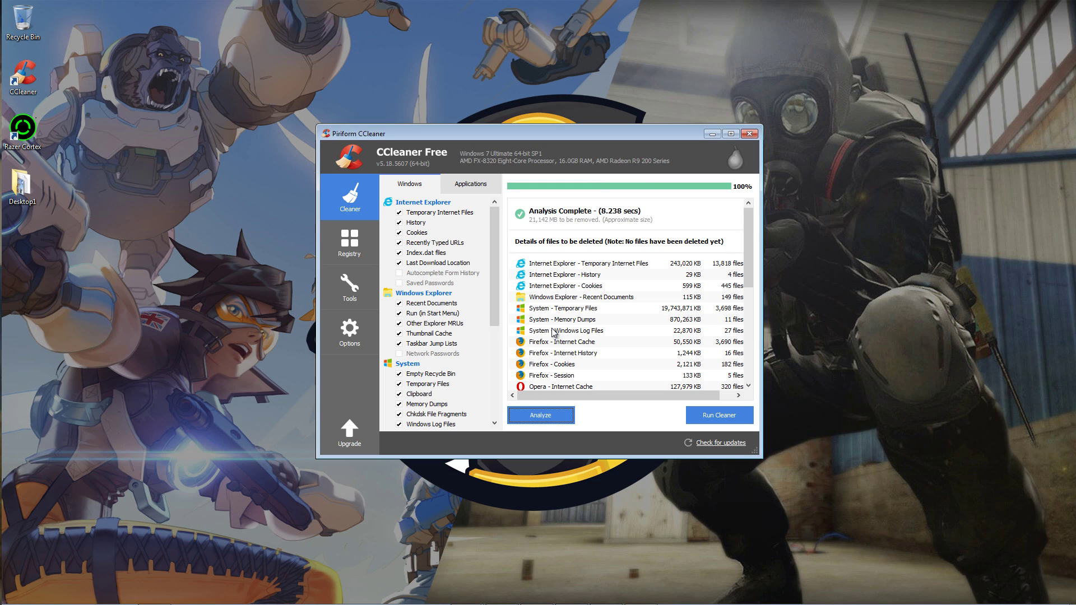
left_click(725, 418)
left_click(628, 278)
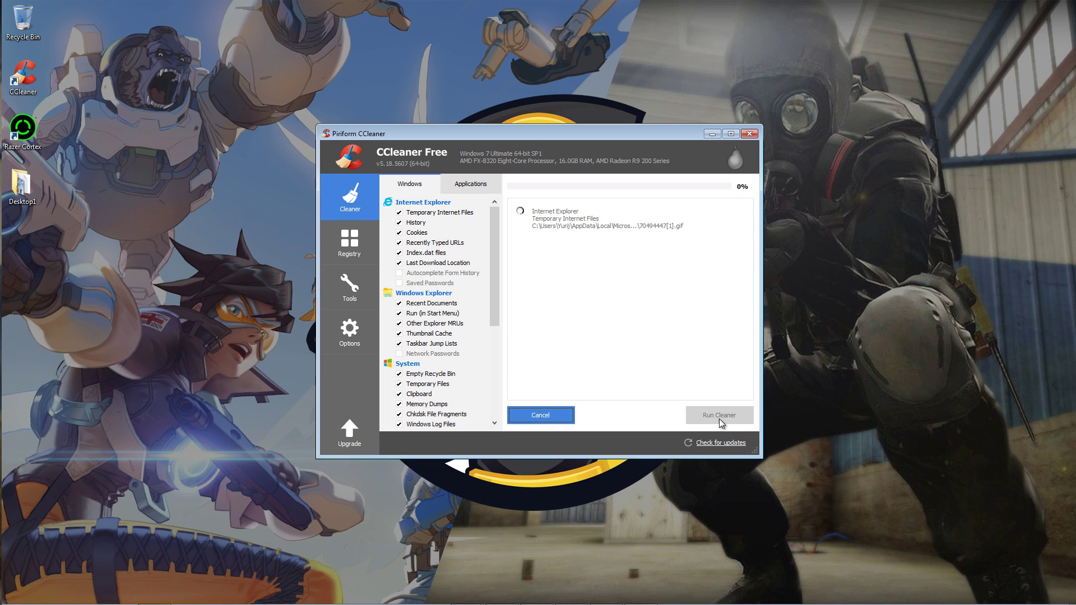